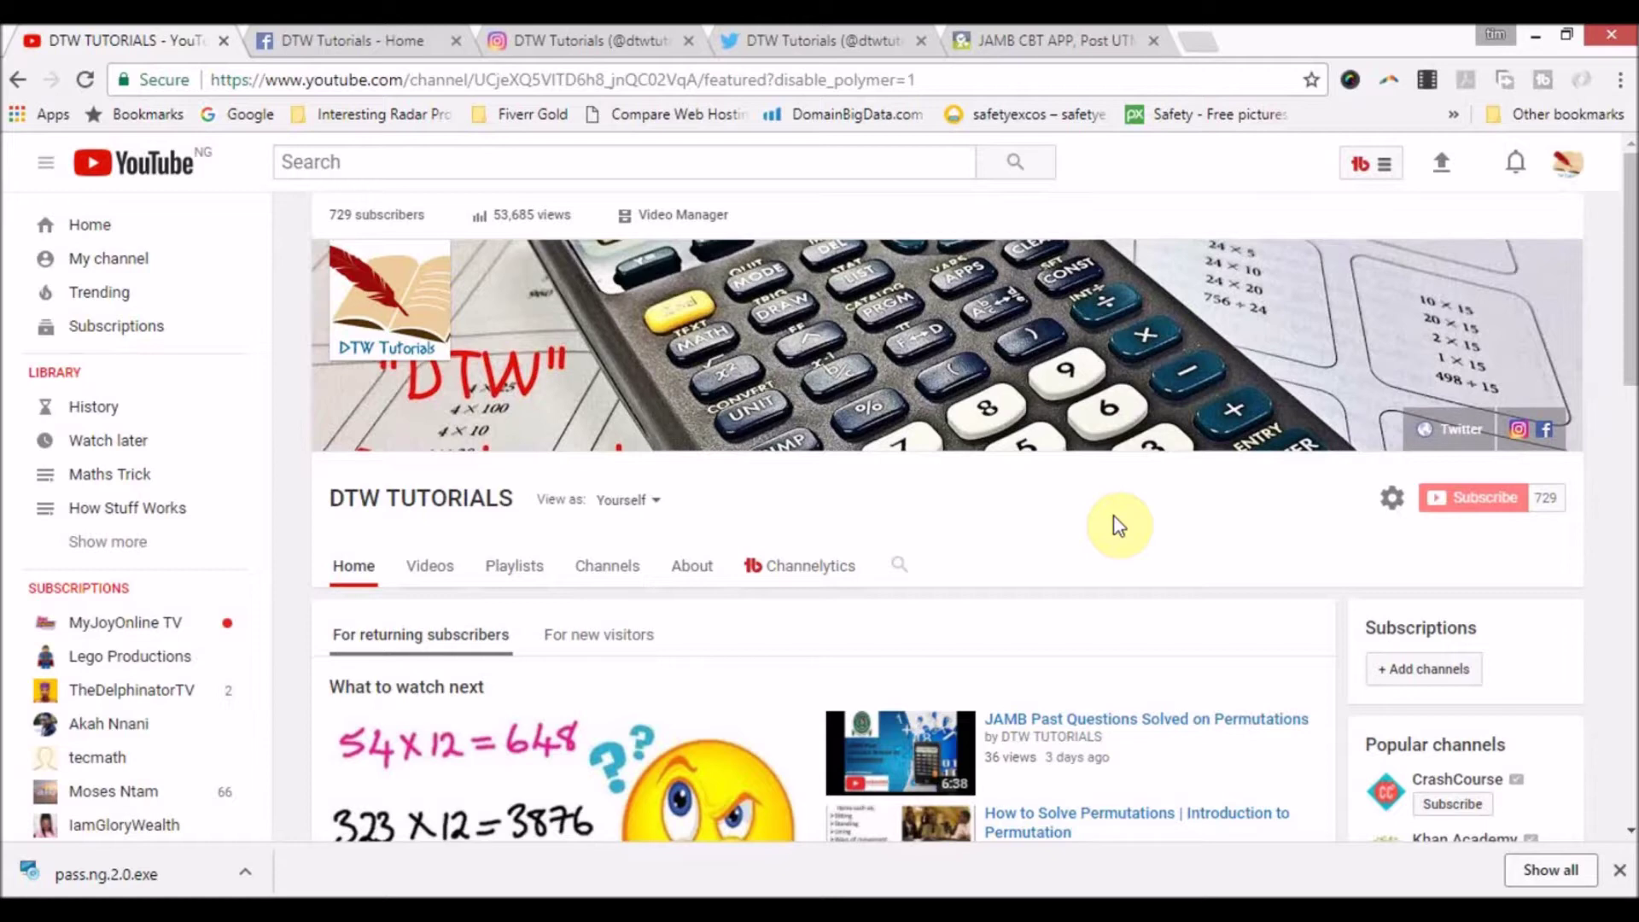
scroll(1116, 522, "down", 3)
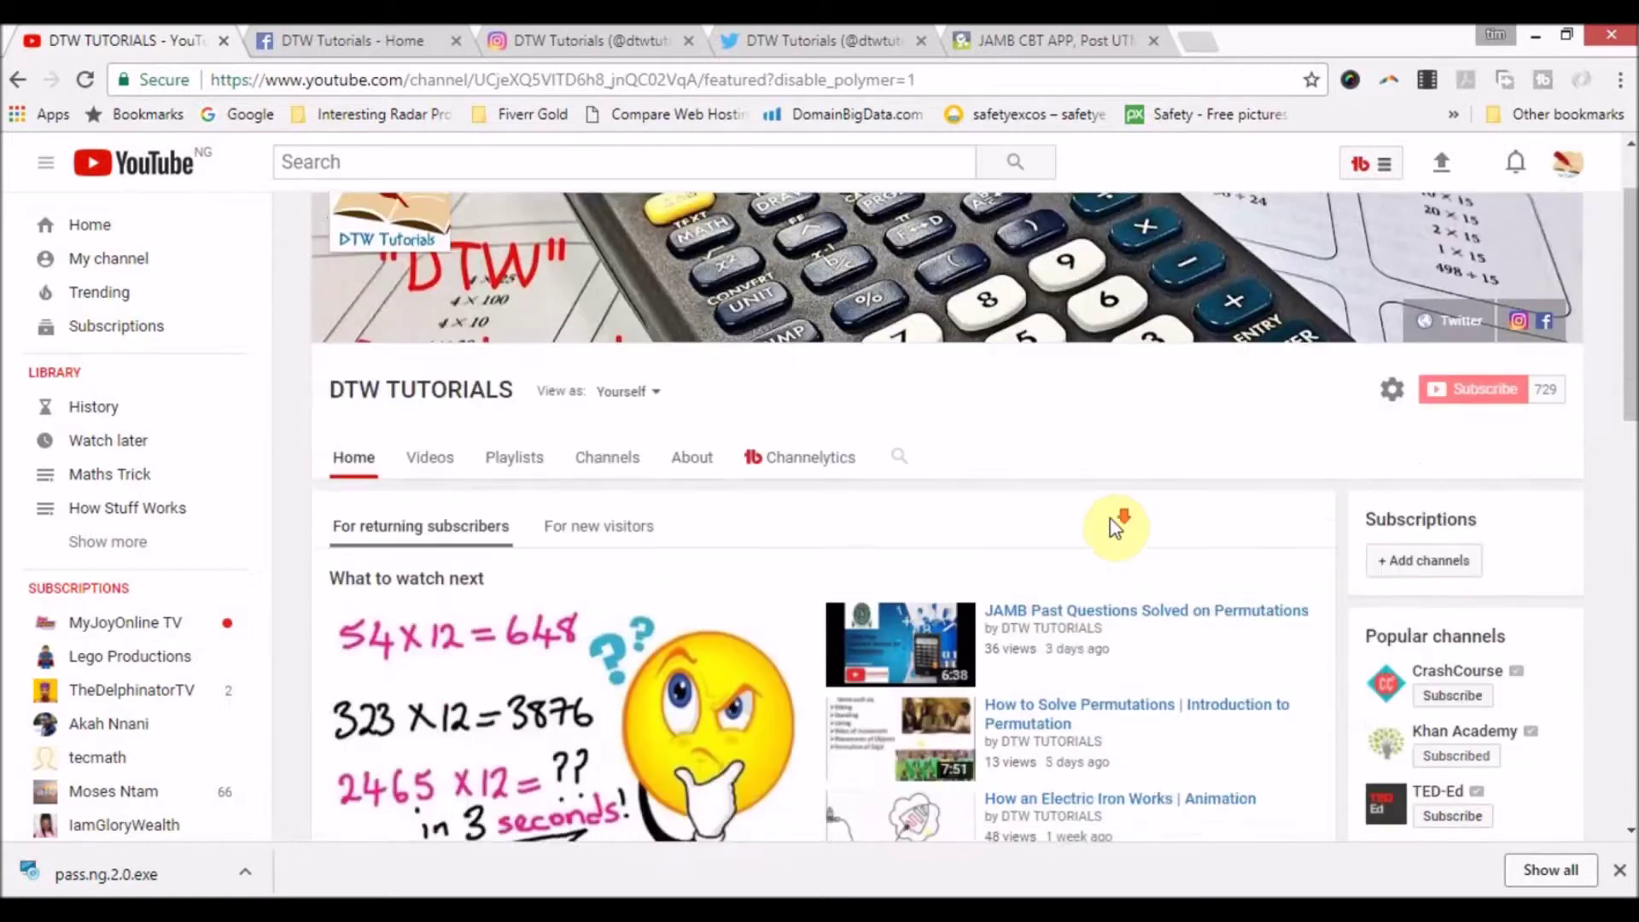
scroll(1114, 517, "up", 3)
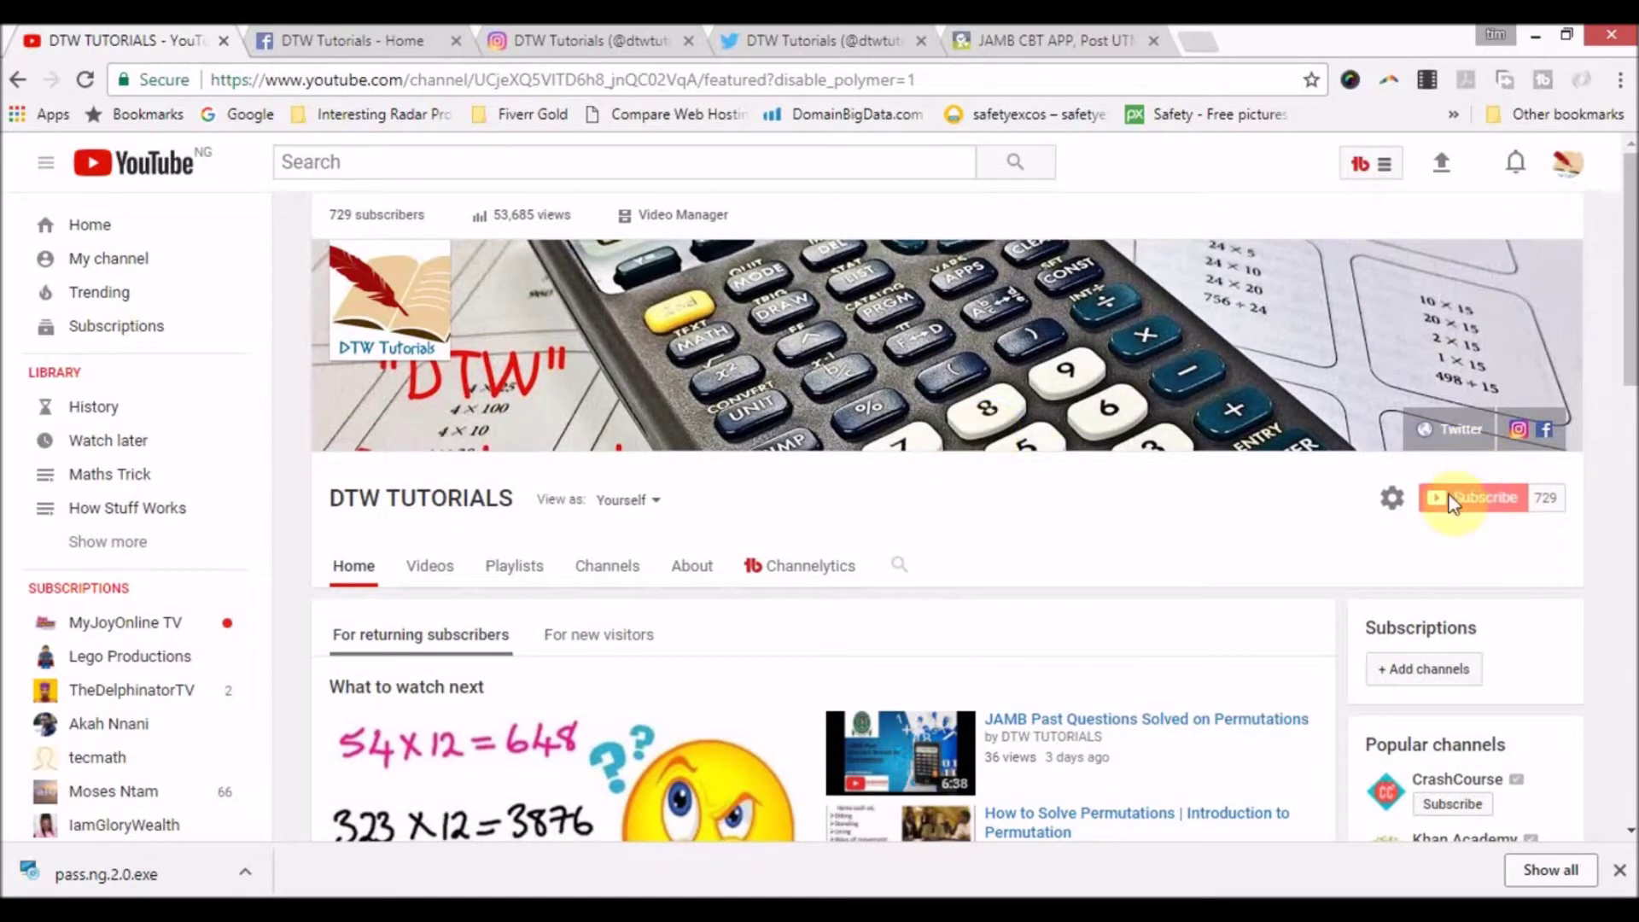
scroll(1260, 531, "down", 6)
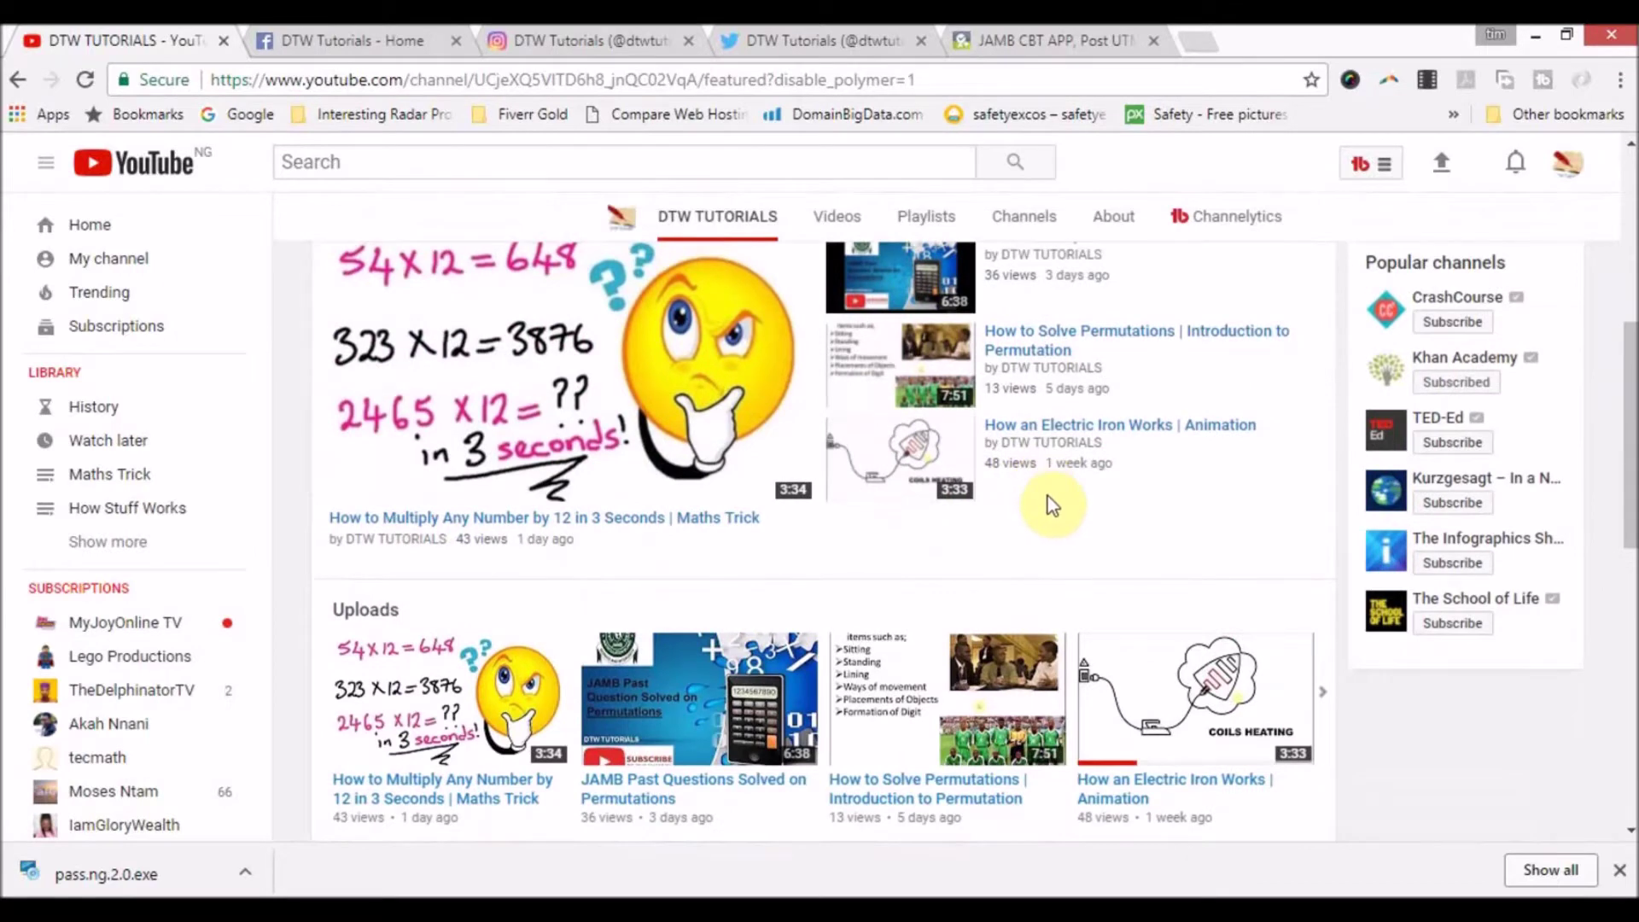
scroll(1048, 495, "up", 2)
scroll(1048, 495, "down", 4)
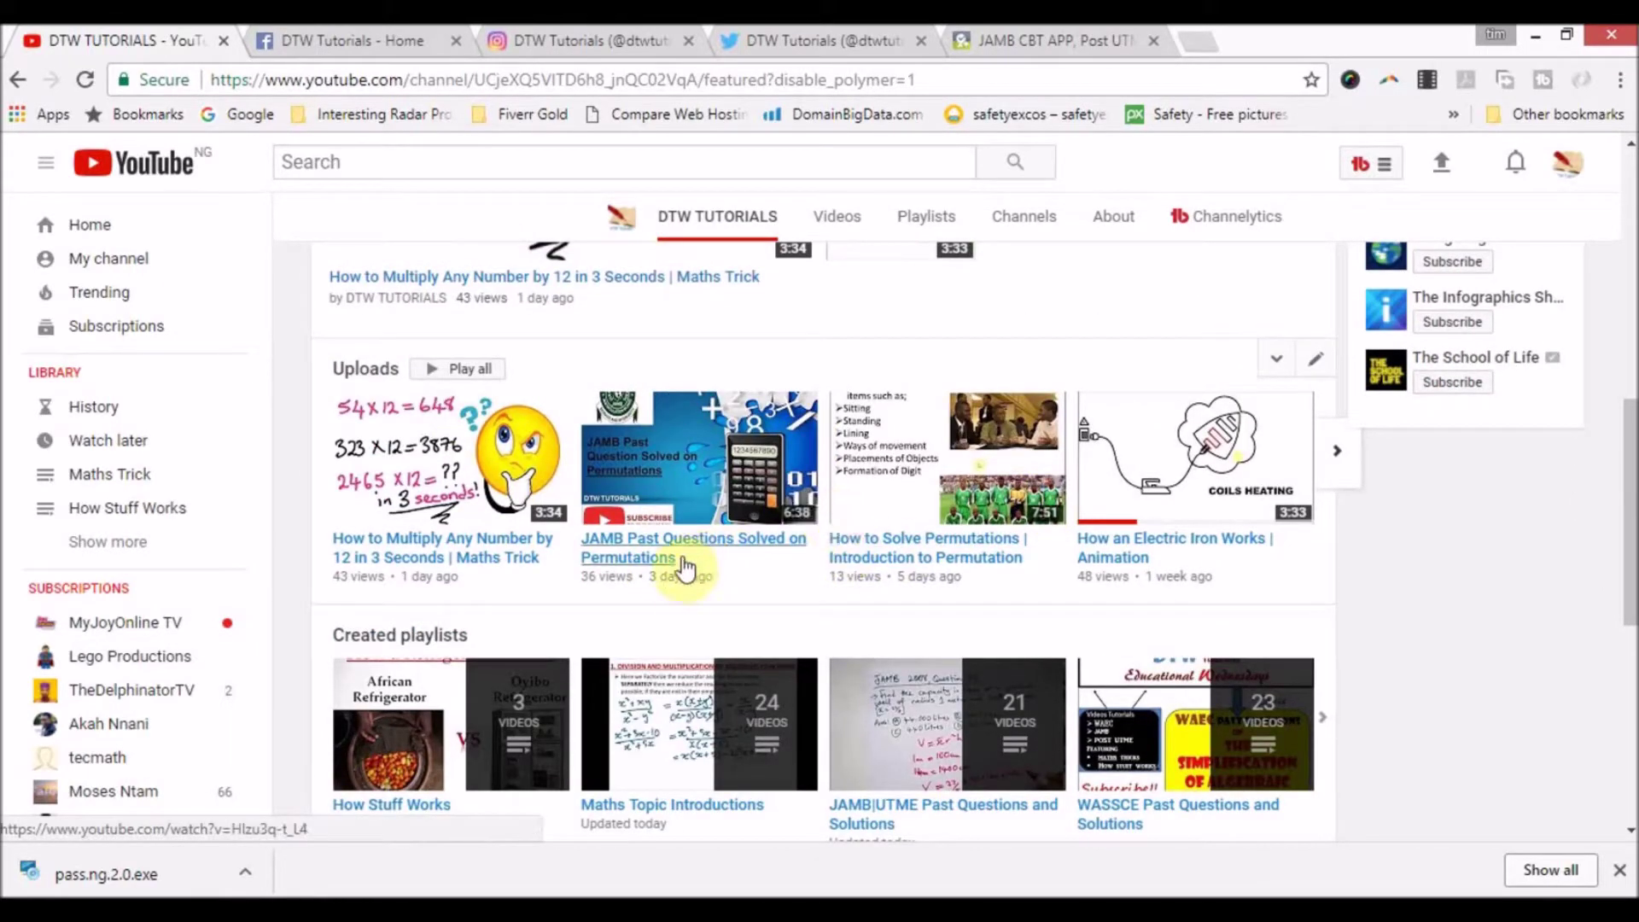
scroll(1028, 658, "down", 3)
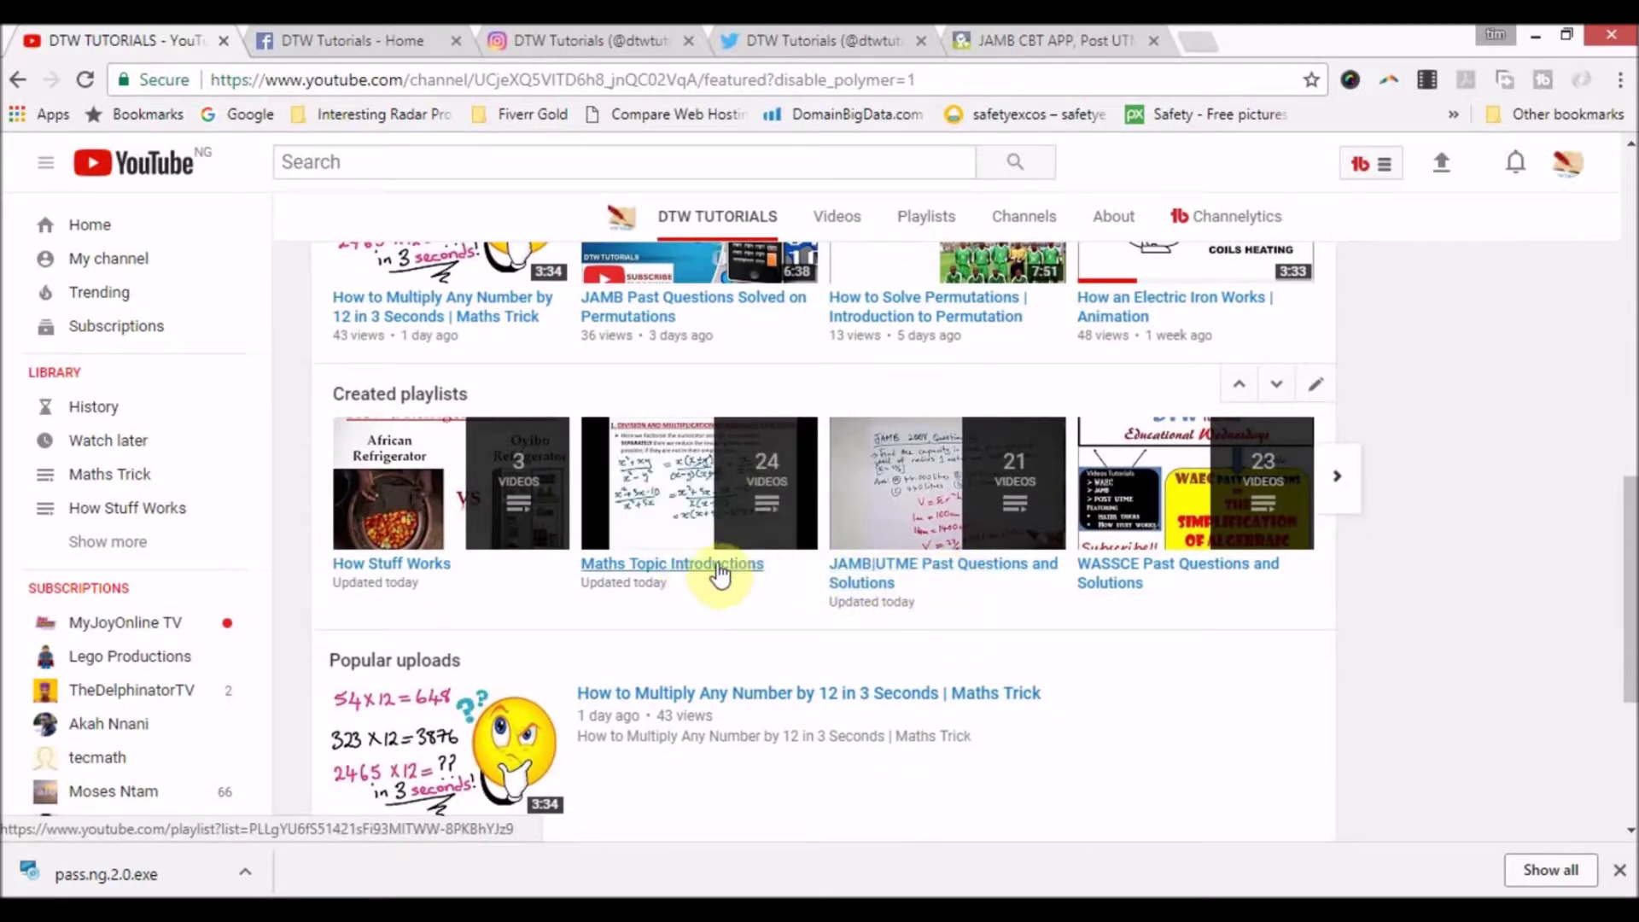
scroll(689, 575, "up", 3)
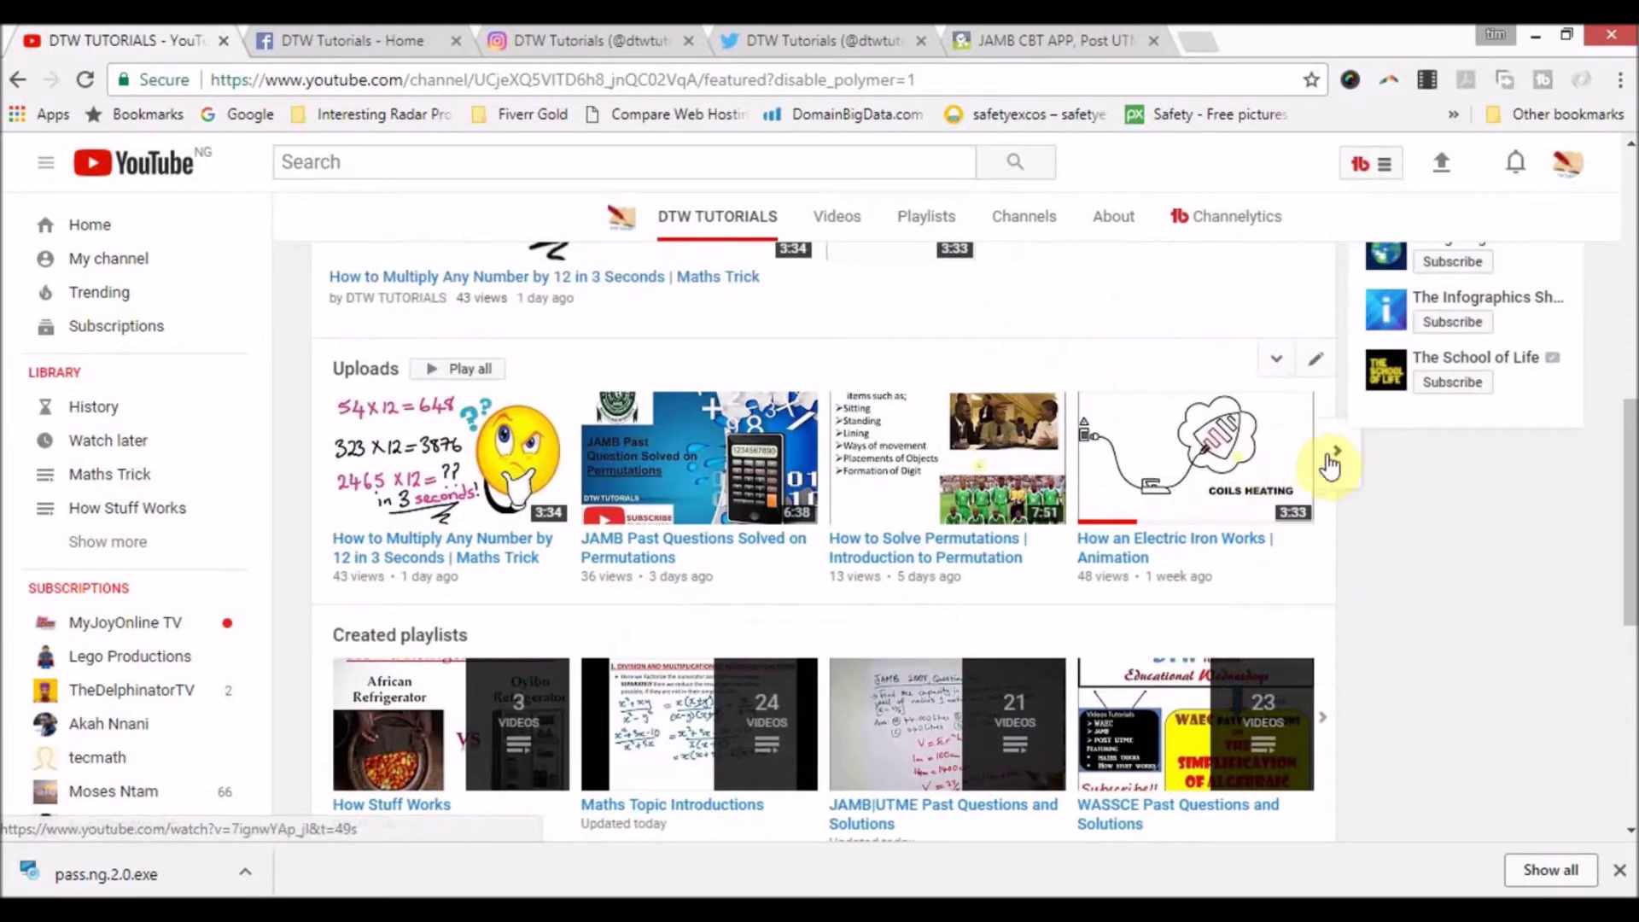
left_click(1338, 468)
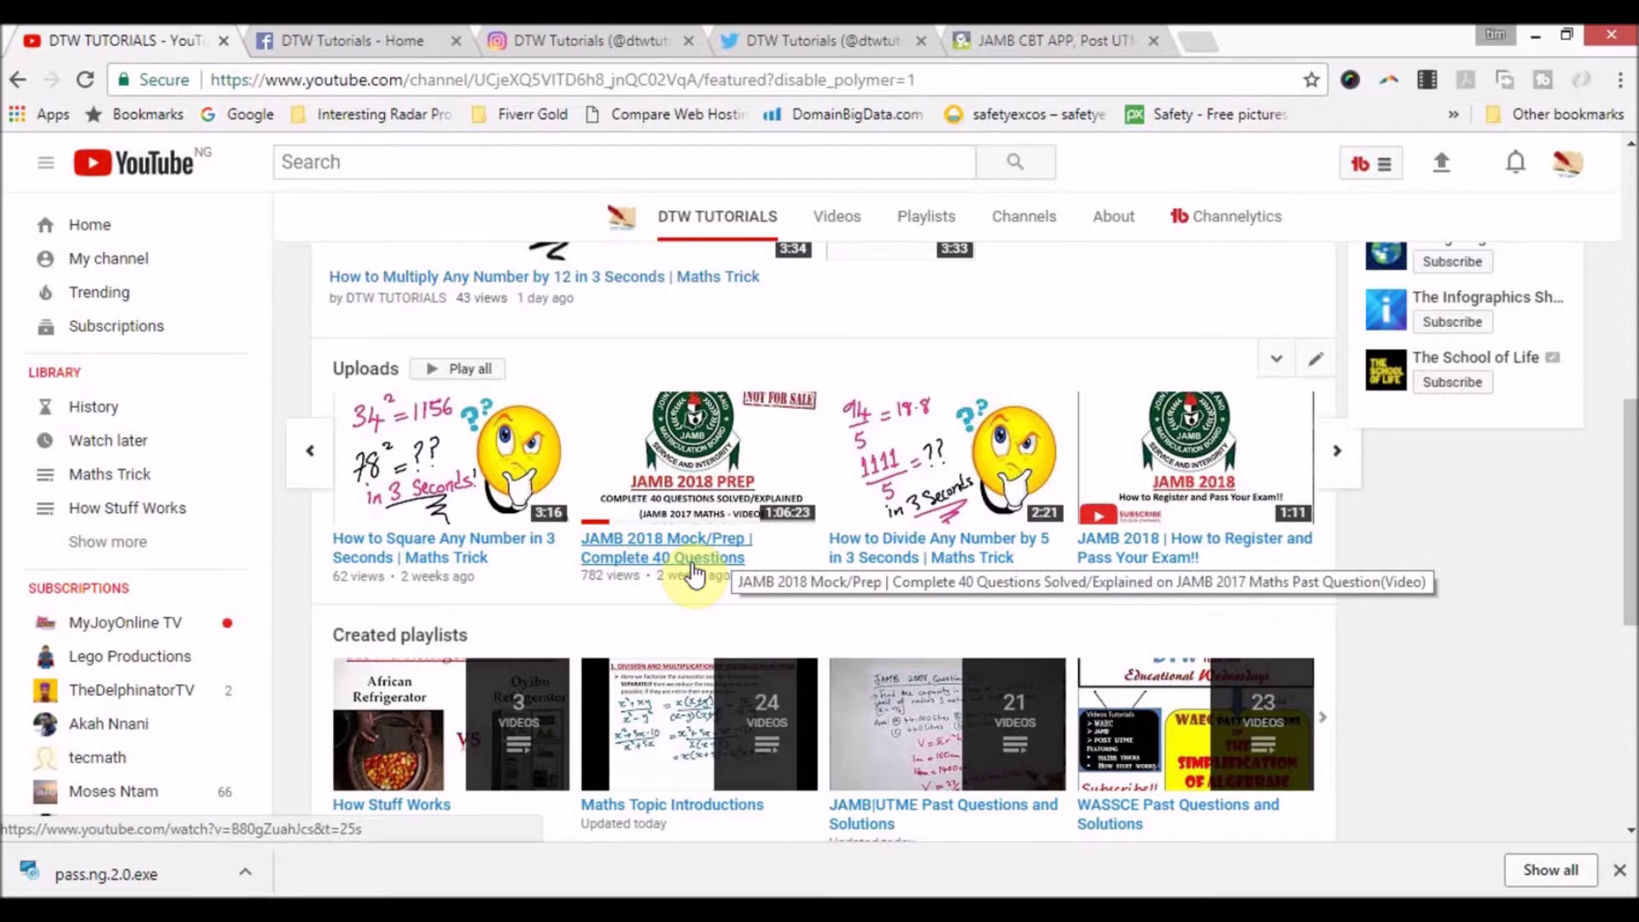
scroll(696, 570, "up", 10)
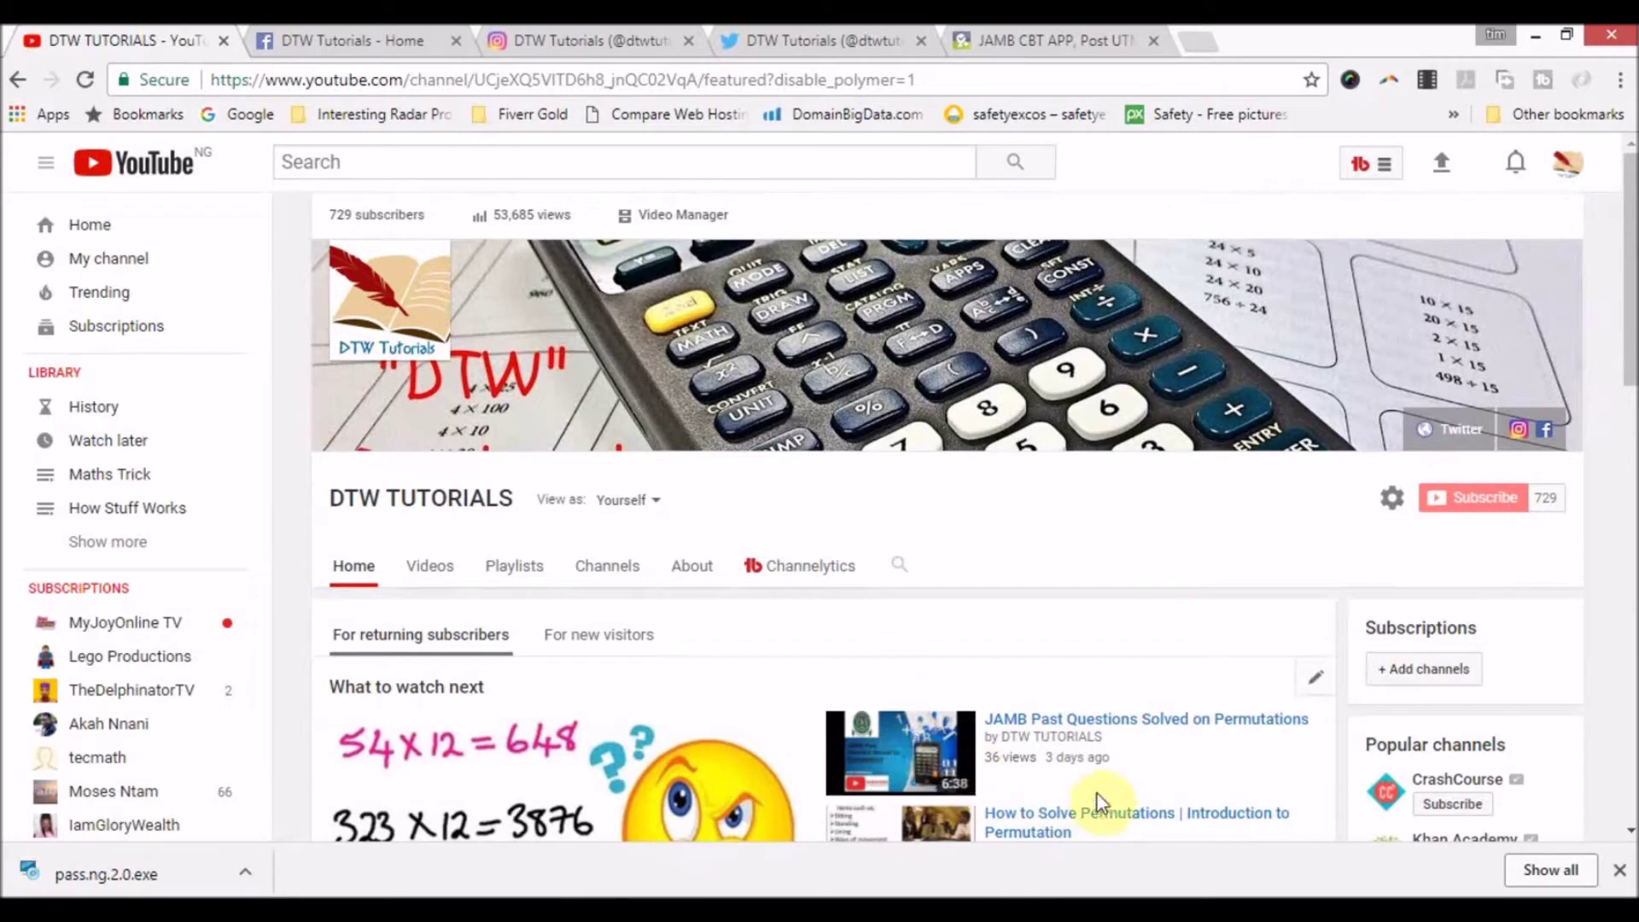
left_click(1044, 44)
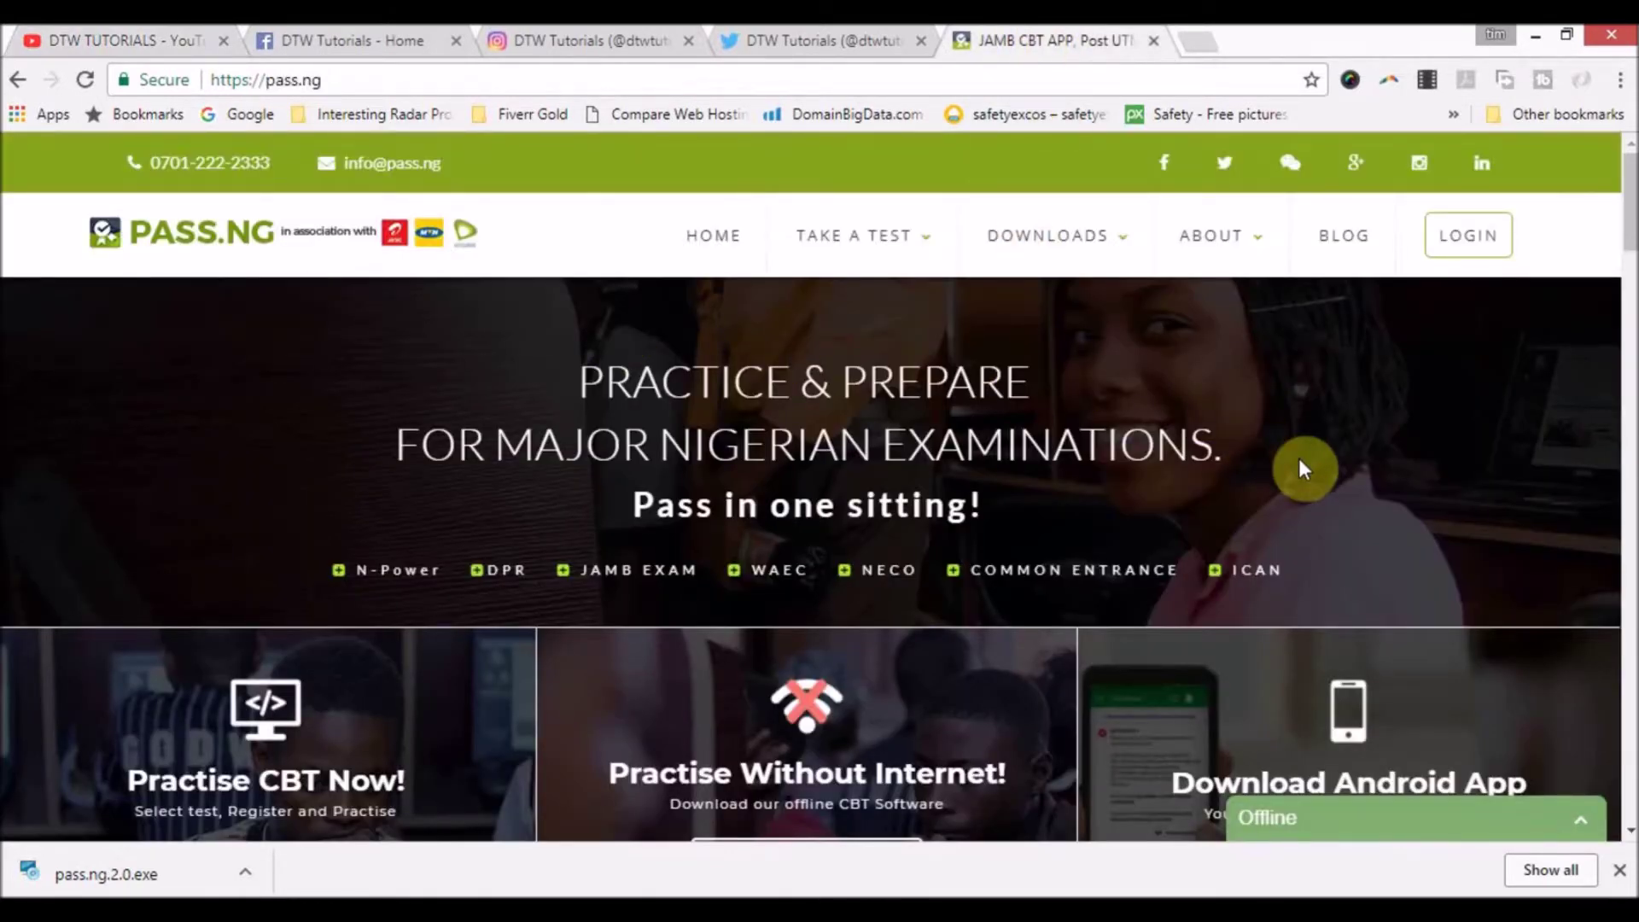
- Scroll through the pass.ng home page to review its CBT practice, offline software and Android app options
scroll(1299, 468, "down", 2)
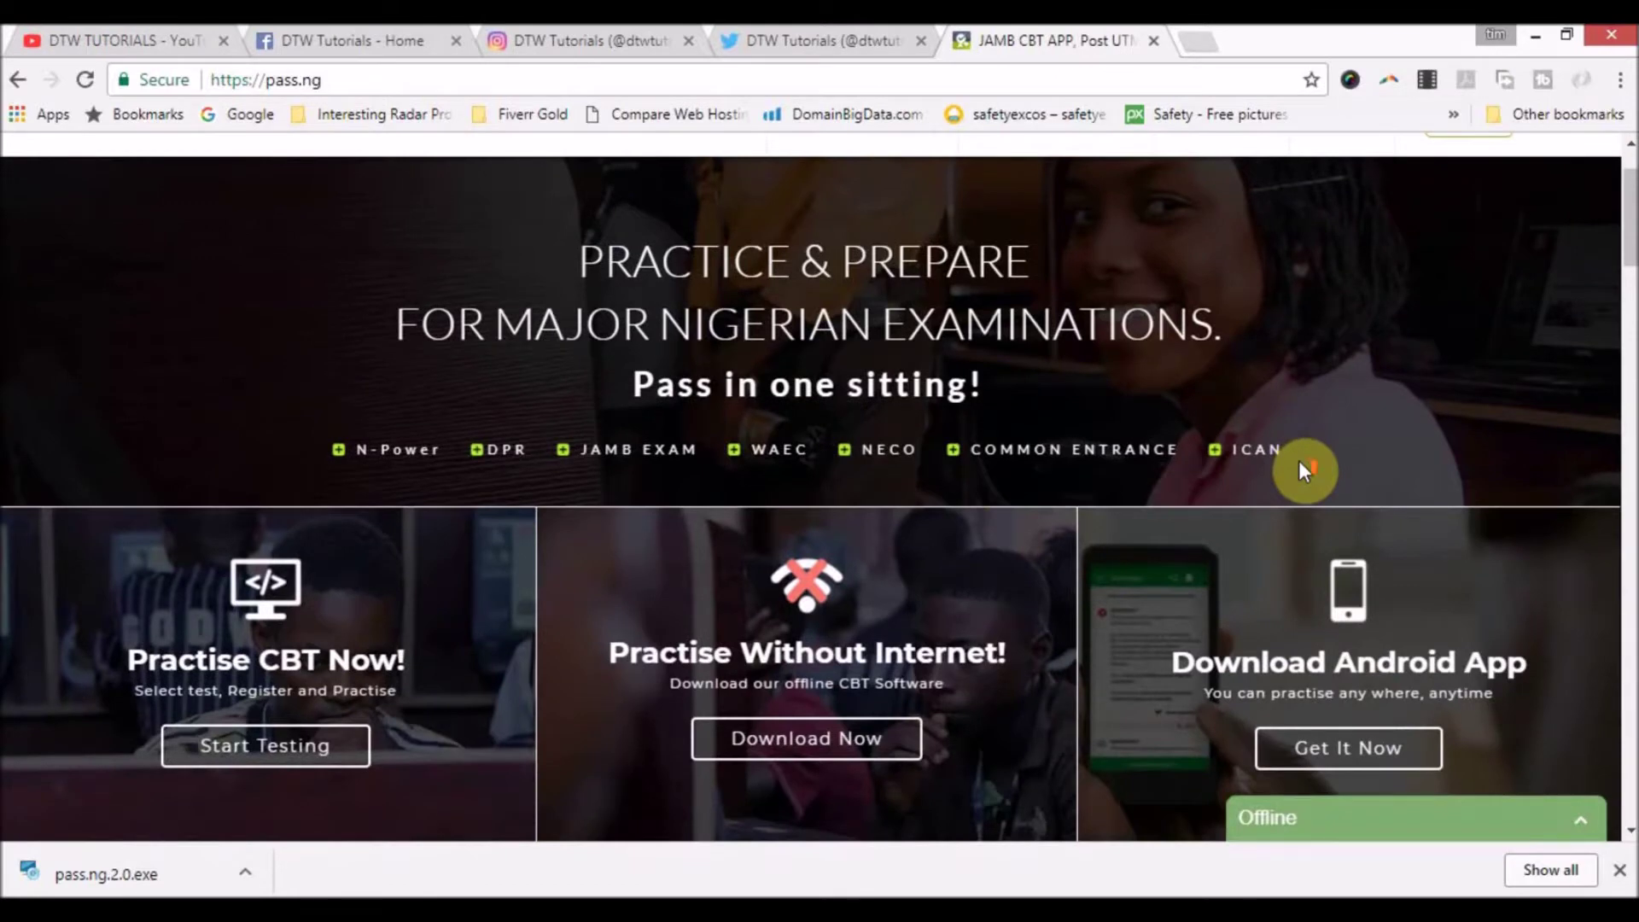
scroll(1302, 466, "up", 2)
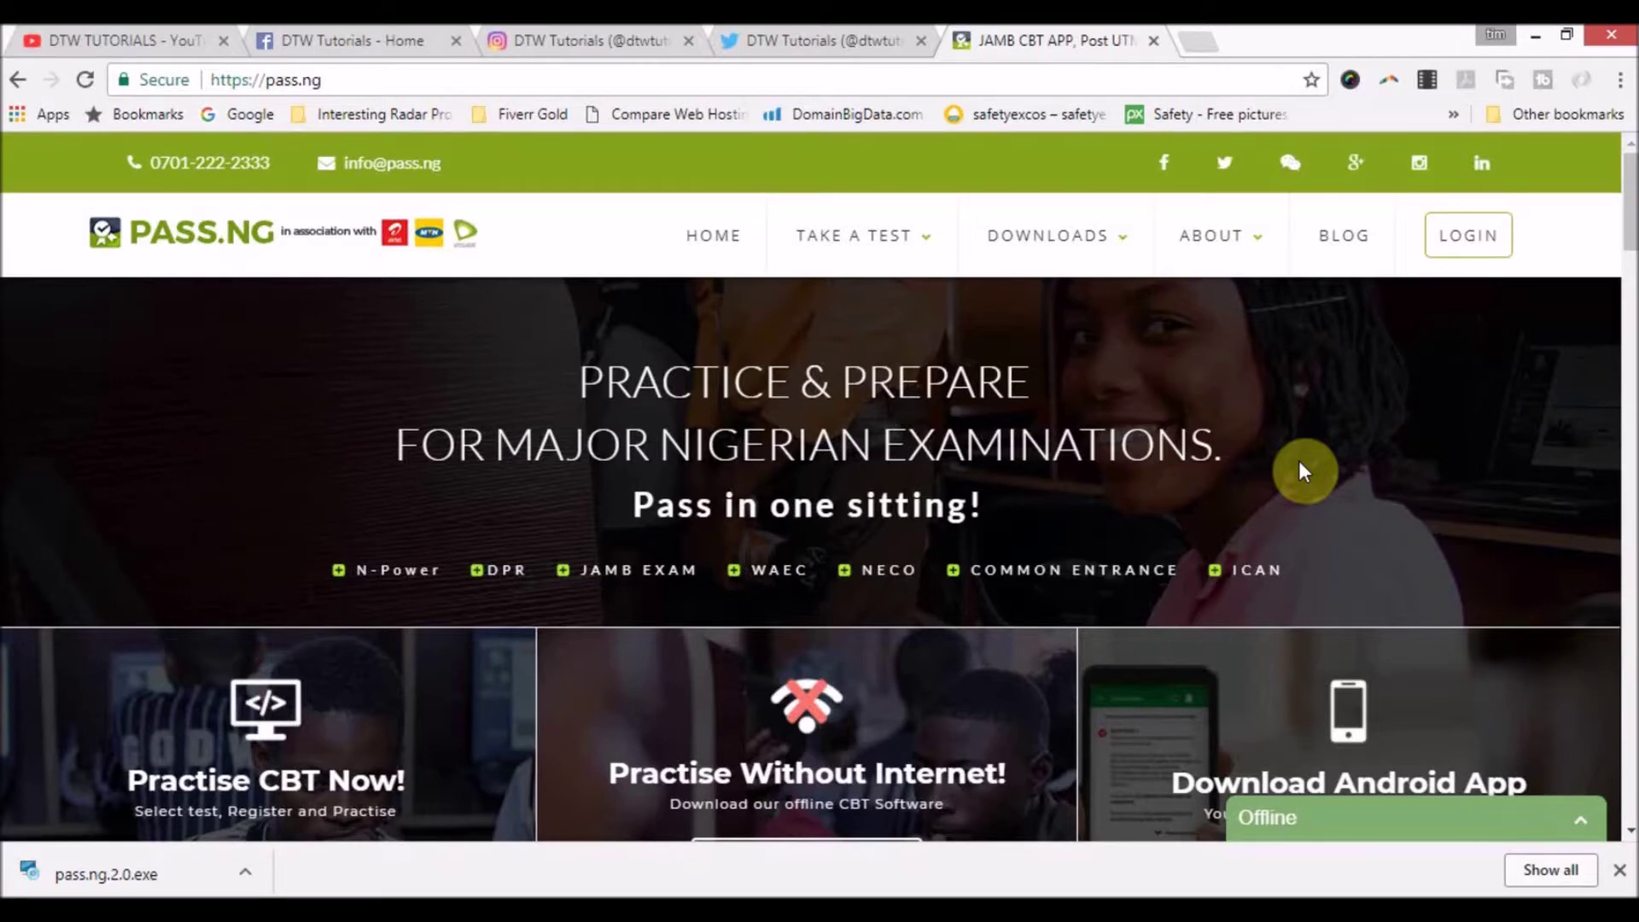
scroll(1301, 469, "down", 2)
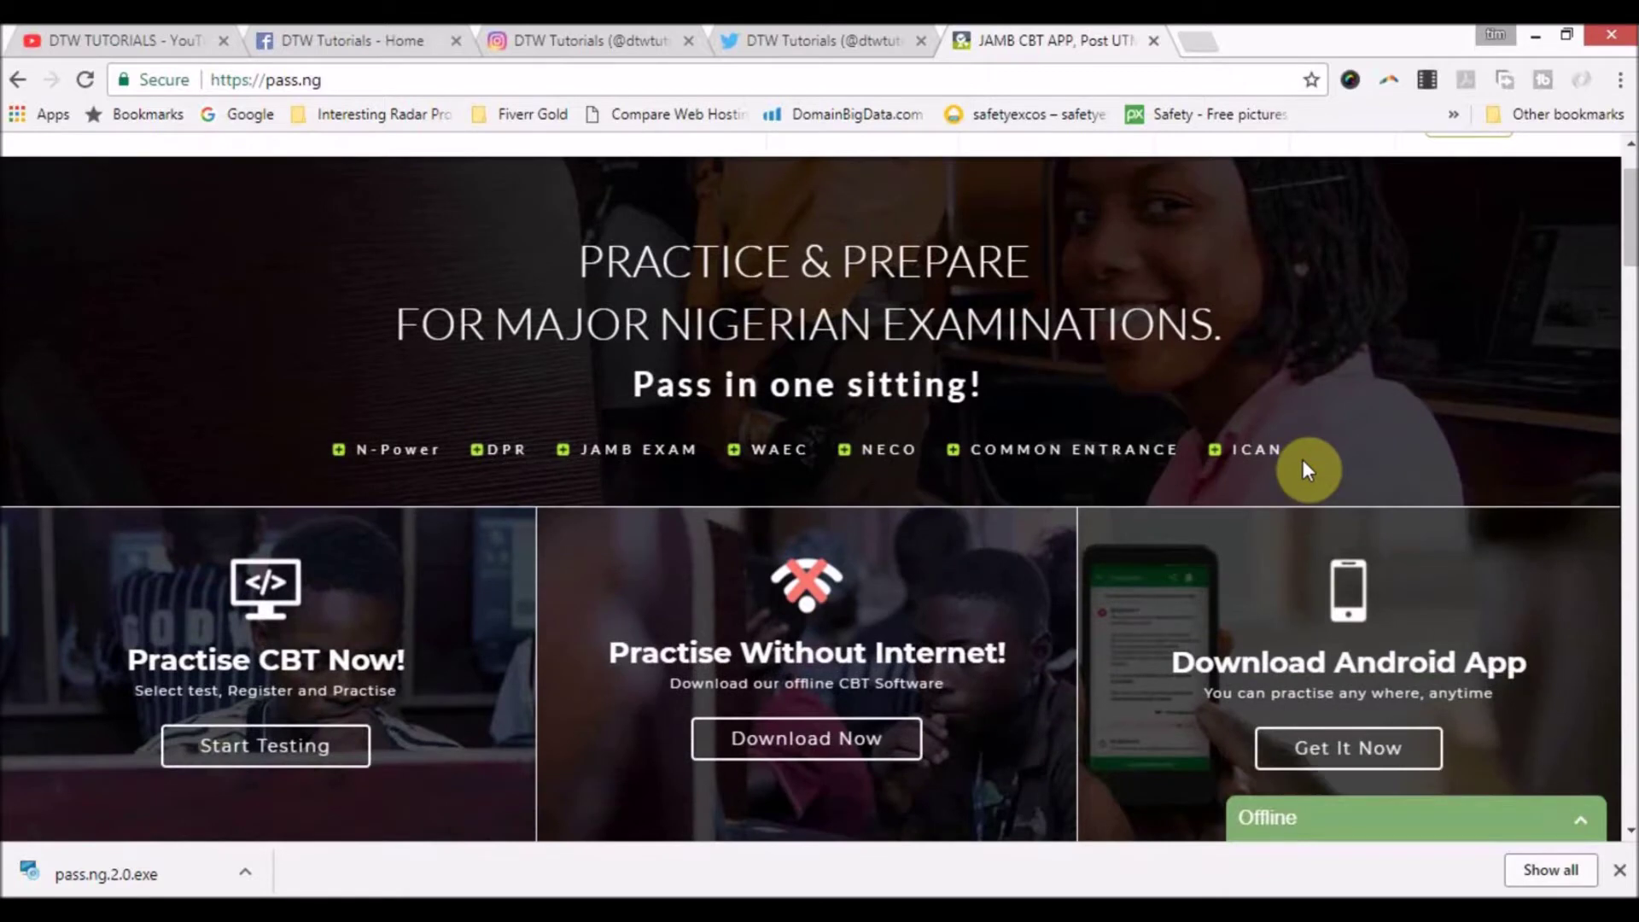
scroll(1361, 384, "up", 2)
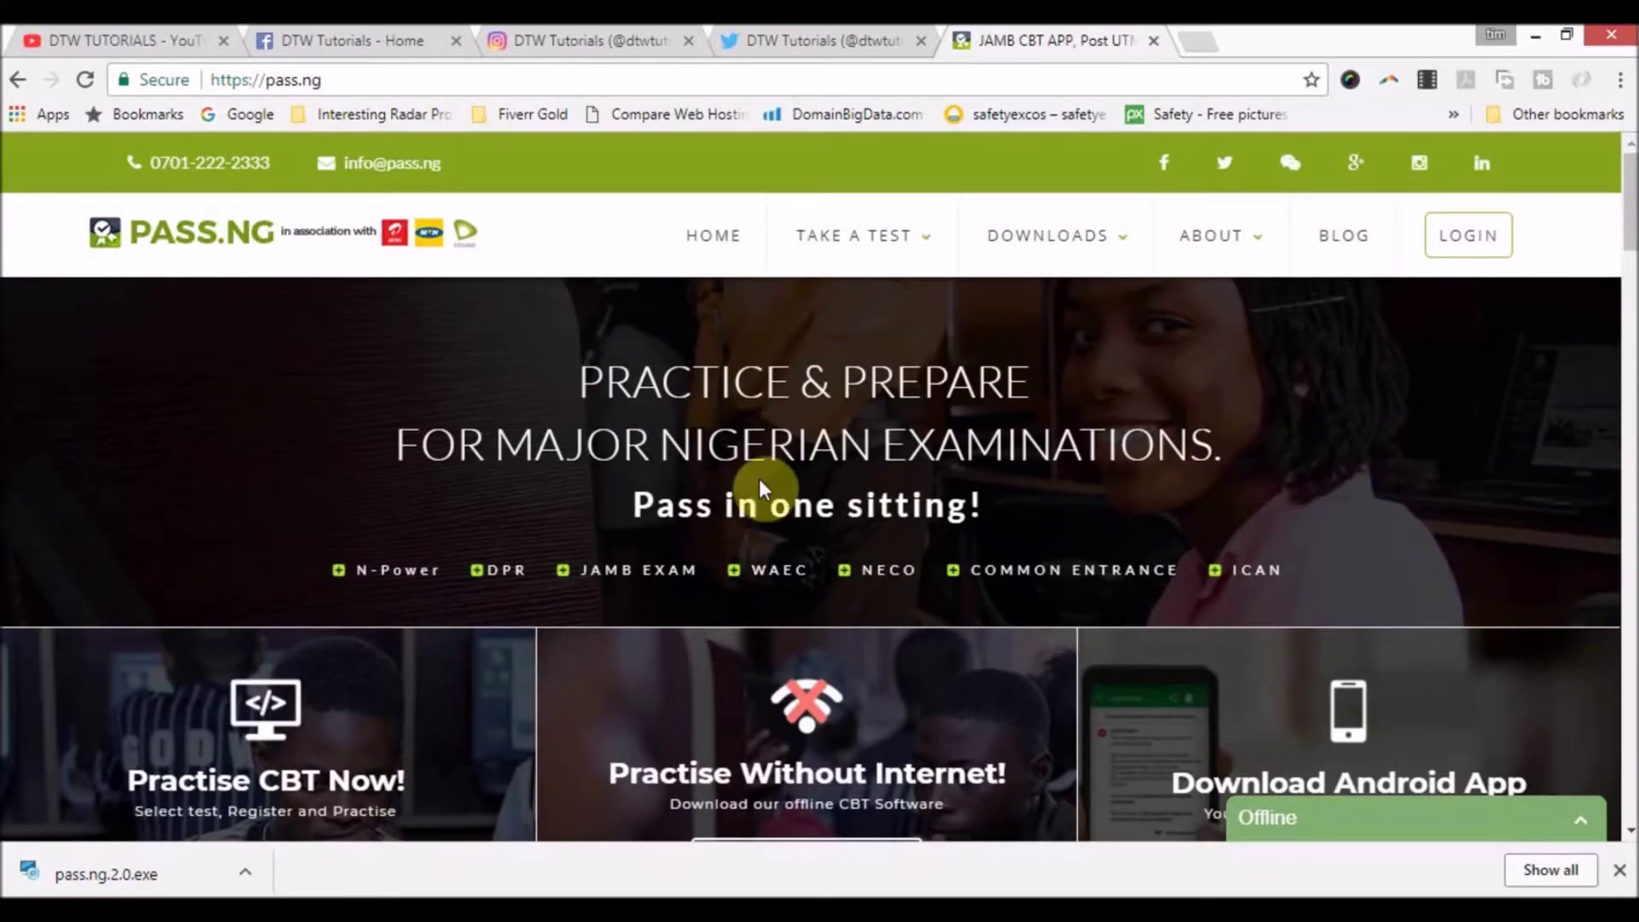
scroll(1273, 512, "down", 20)
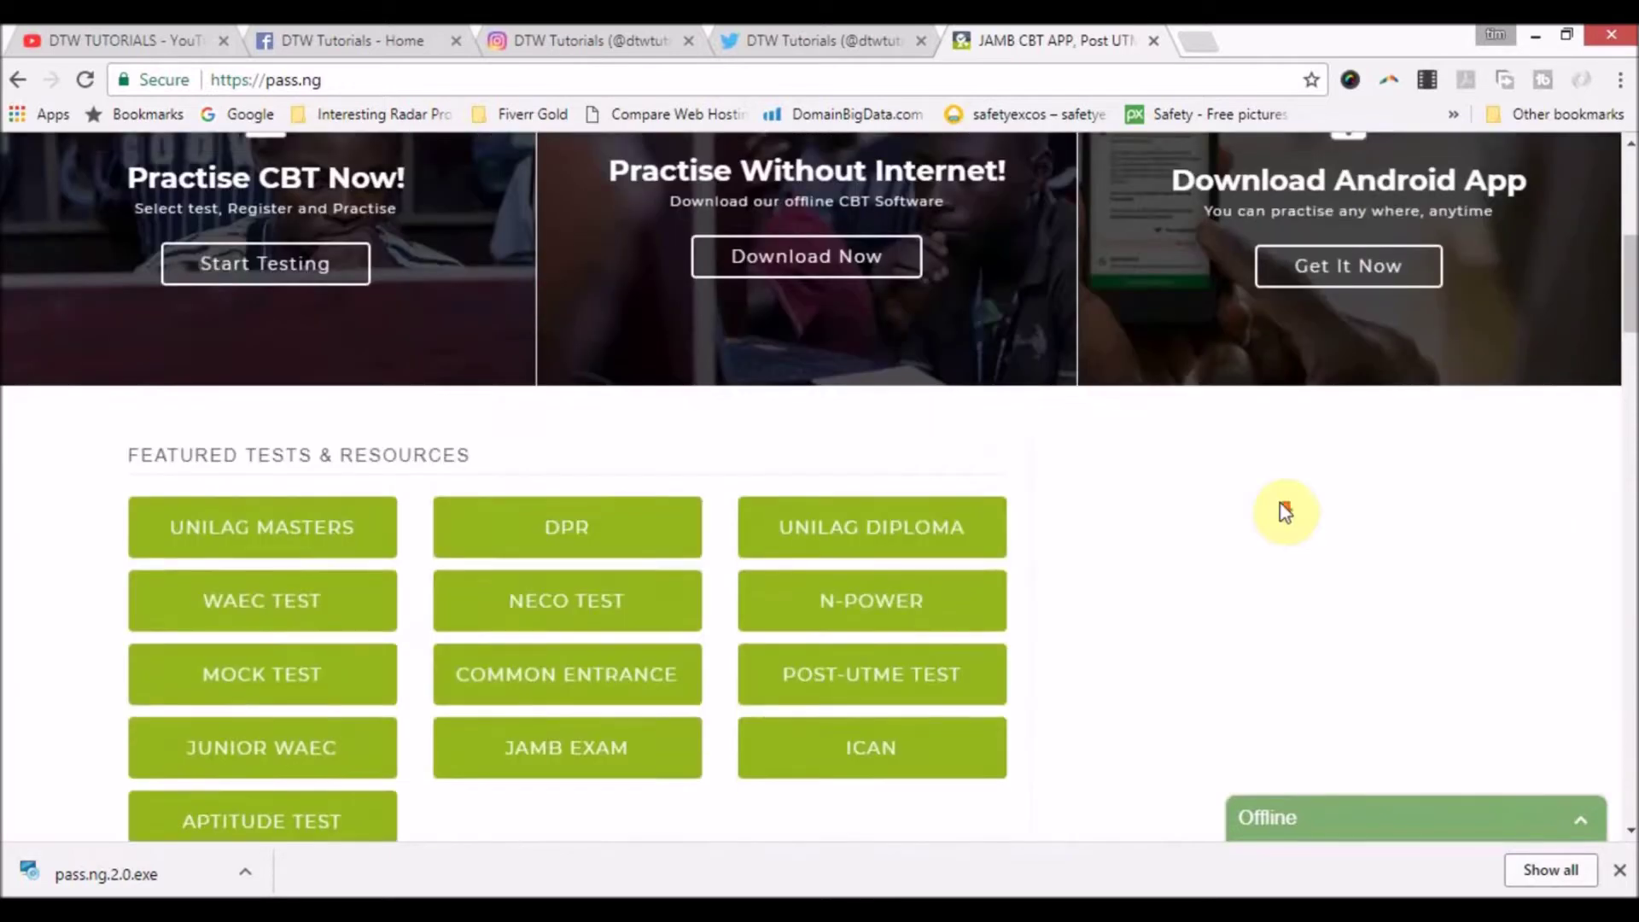
scroll(1285, 512, "down", 6)
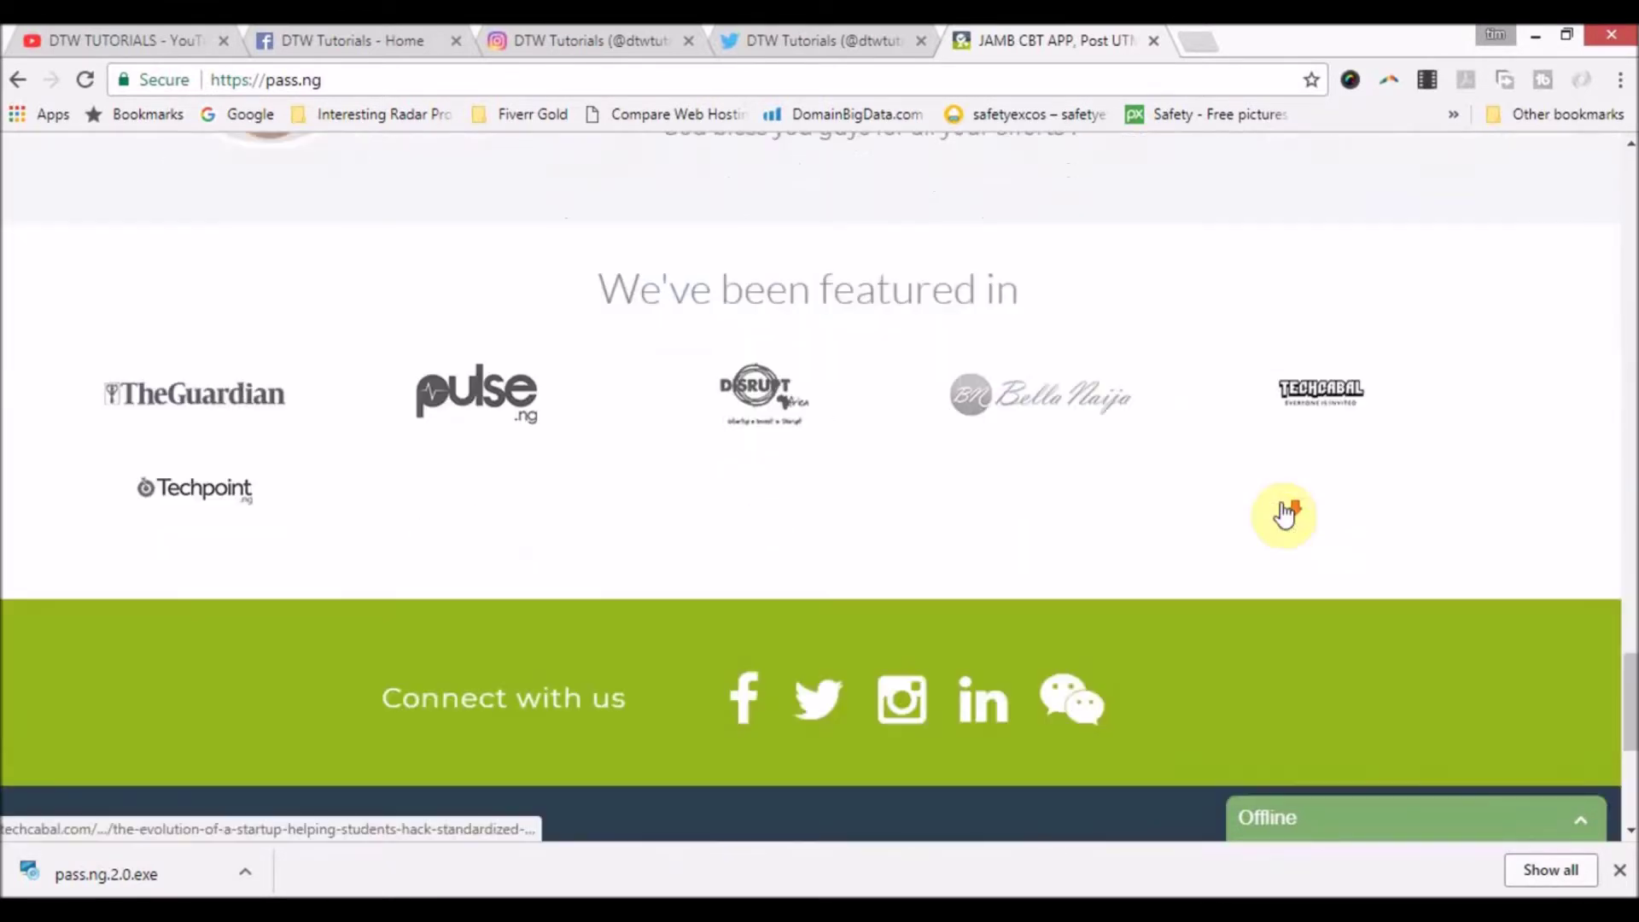
scroll(1284, 512, "up", 3)
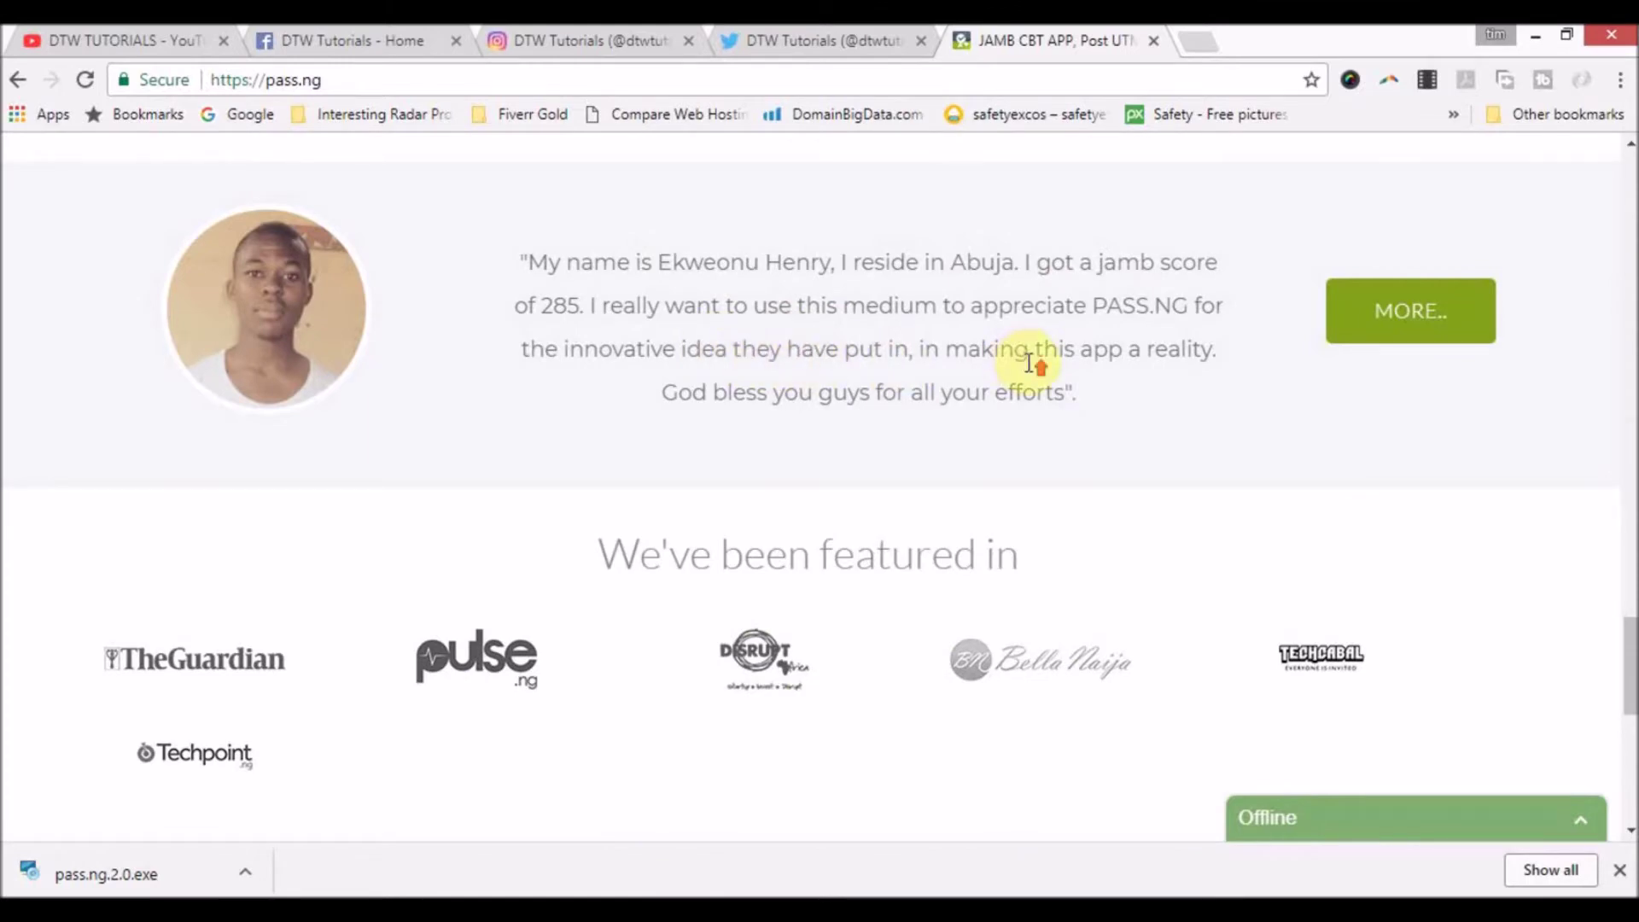
scroll(1029, 363, "up", 12)
scroll(1029, 373, "up", 10)
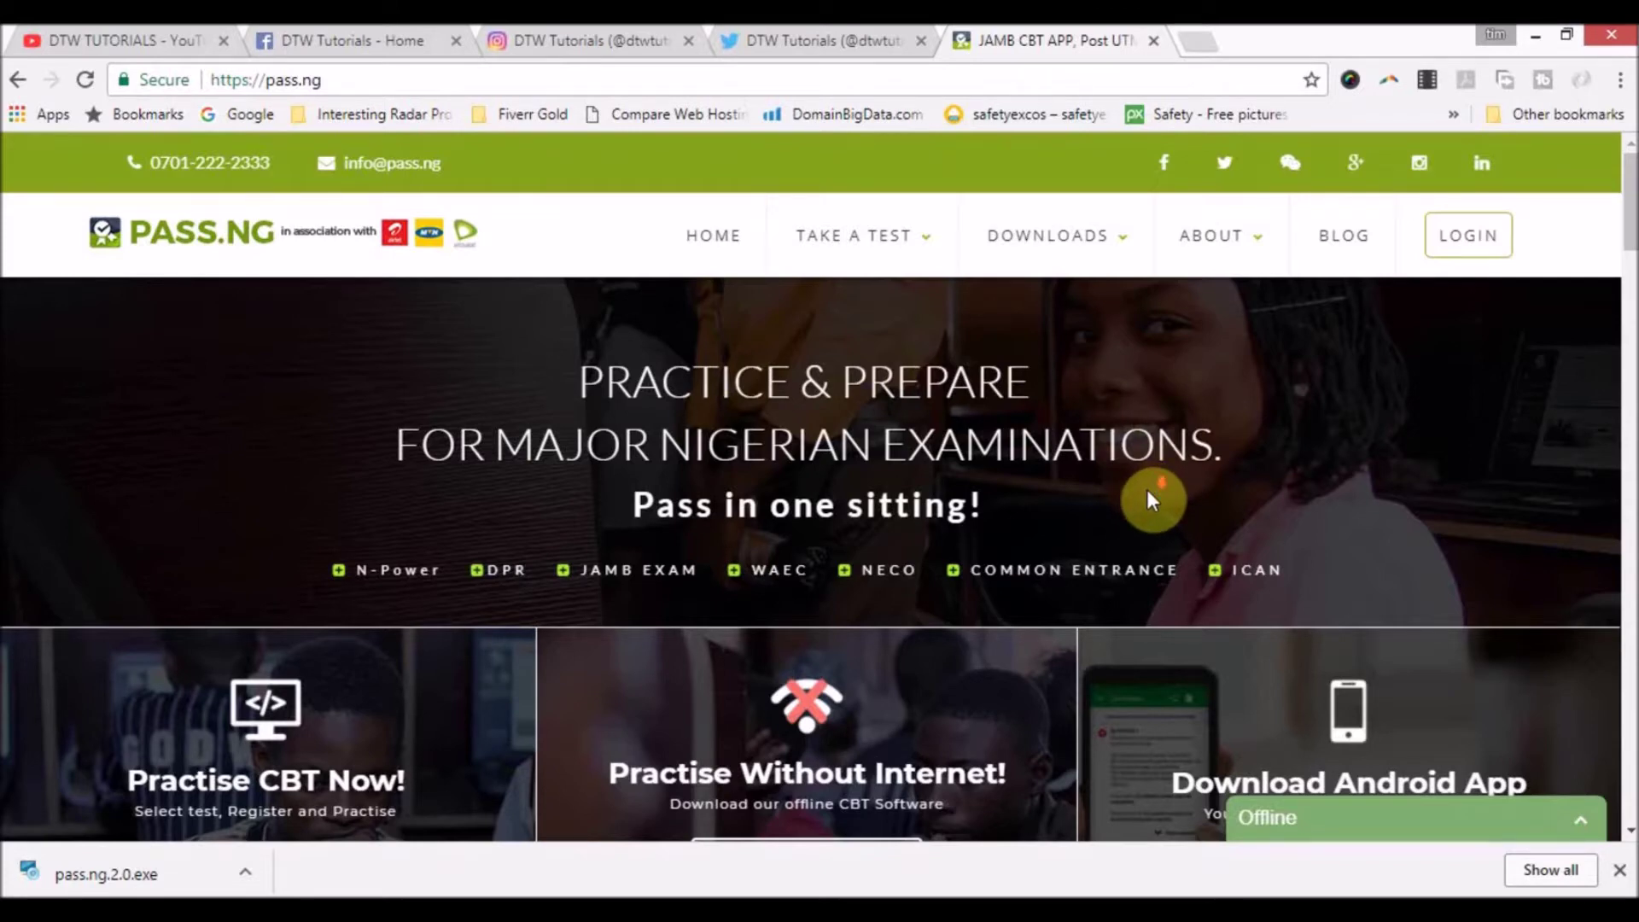
scroll(1146, 490, "down", 1)
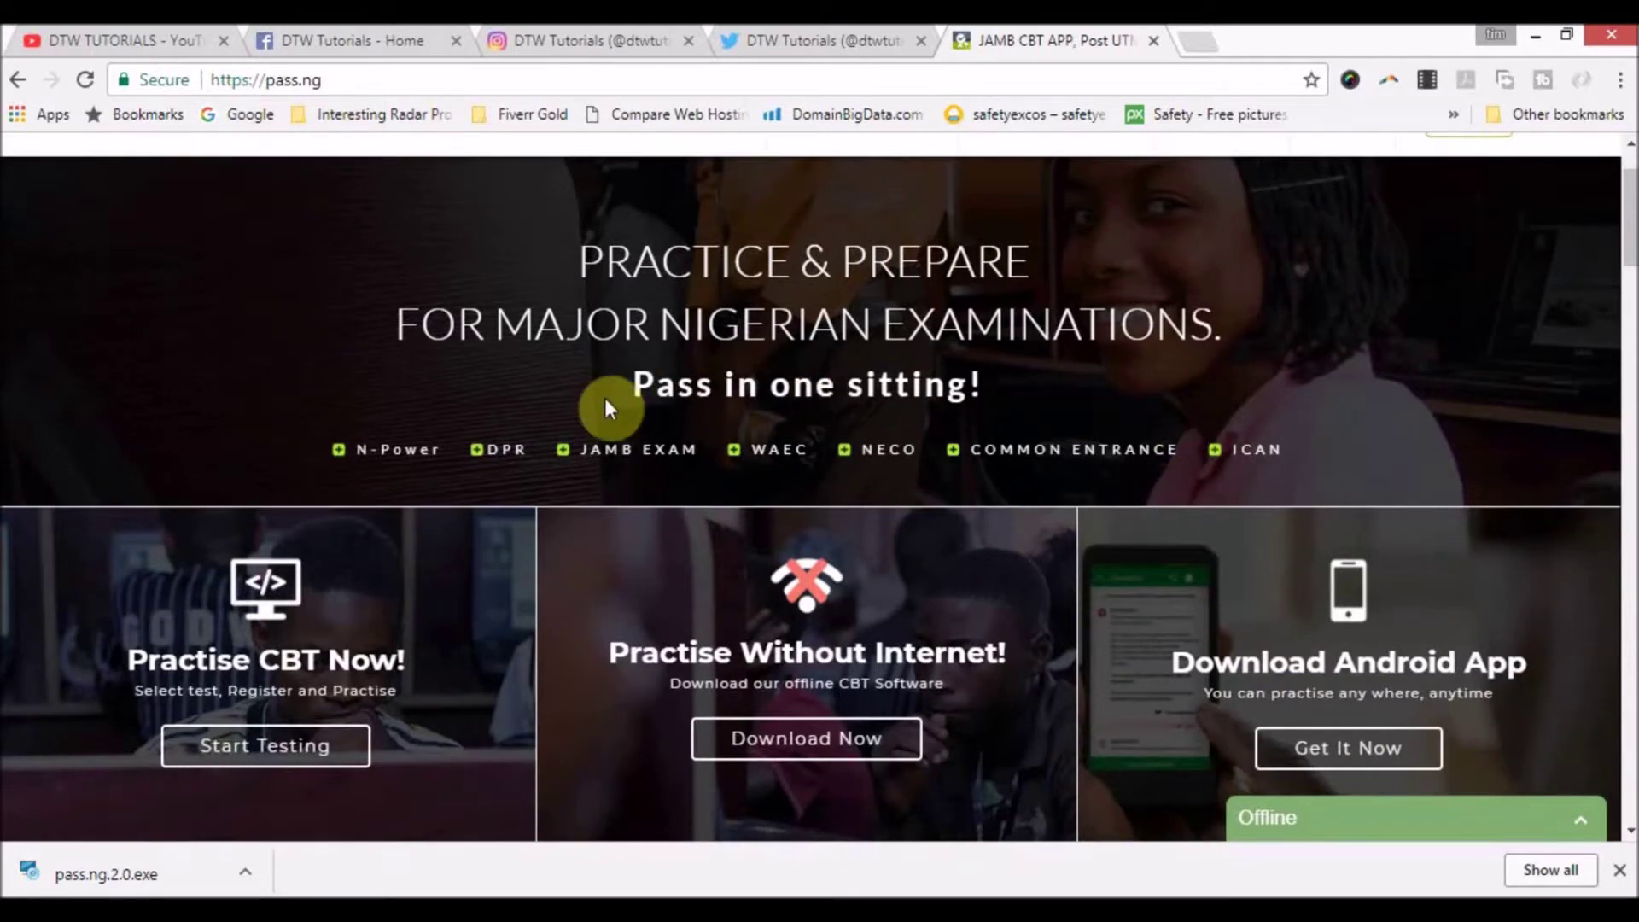
scroll(1165, 427, "down", 1)
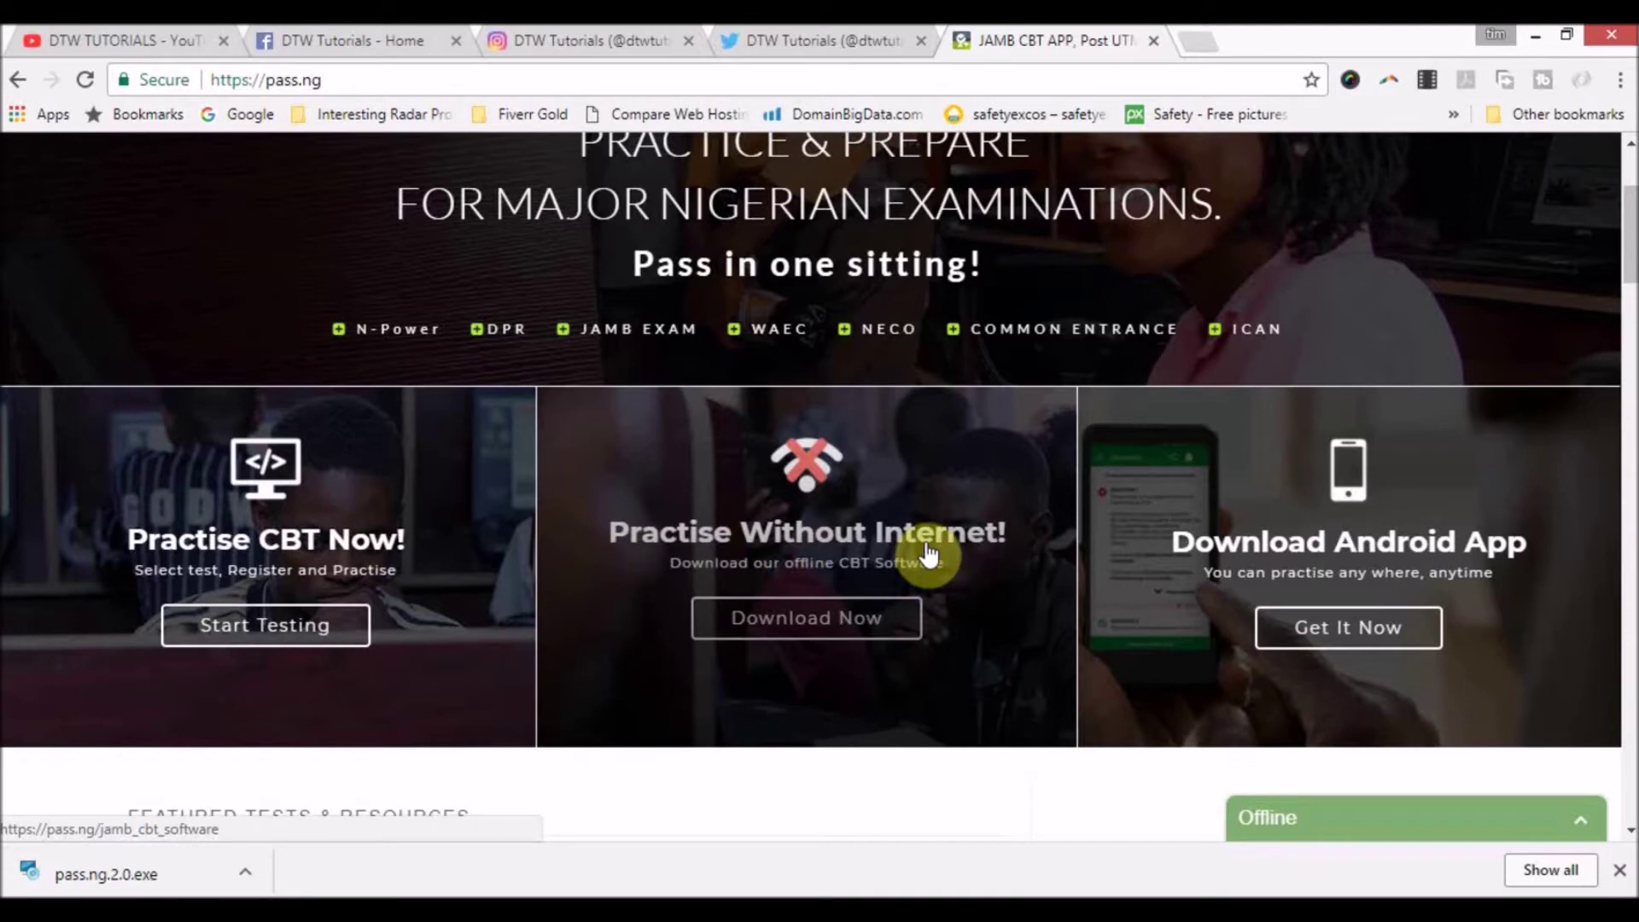
- Bring the offline CBT section into view: 2017 JAMB software, 17 years of past questions, N1,500
scroll(929, 555, "up", 1)
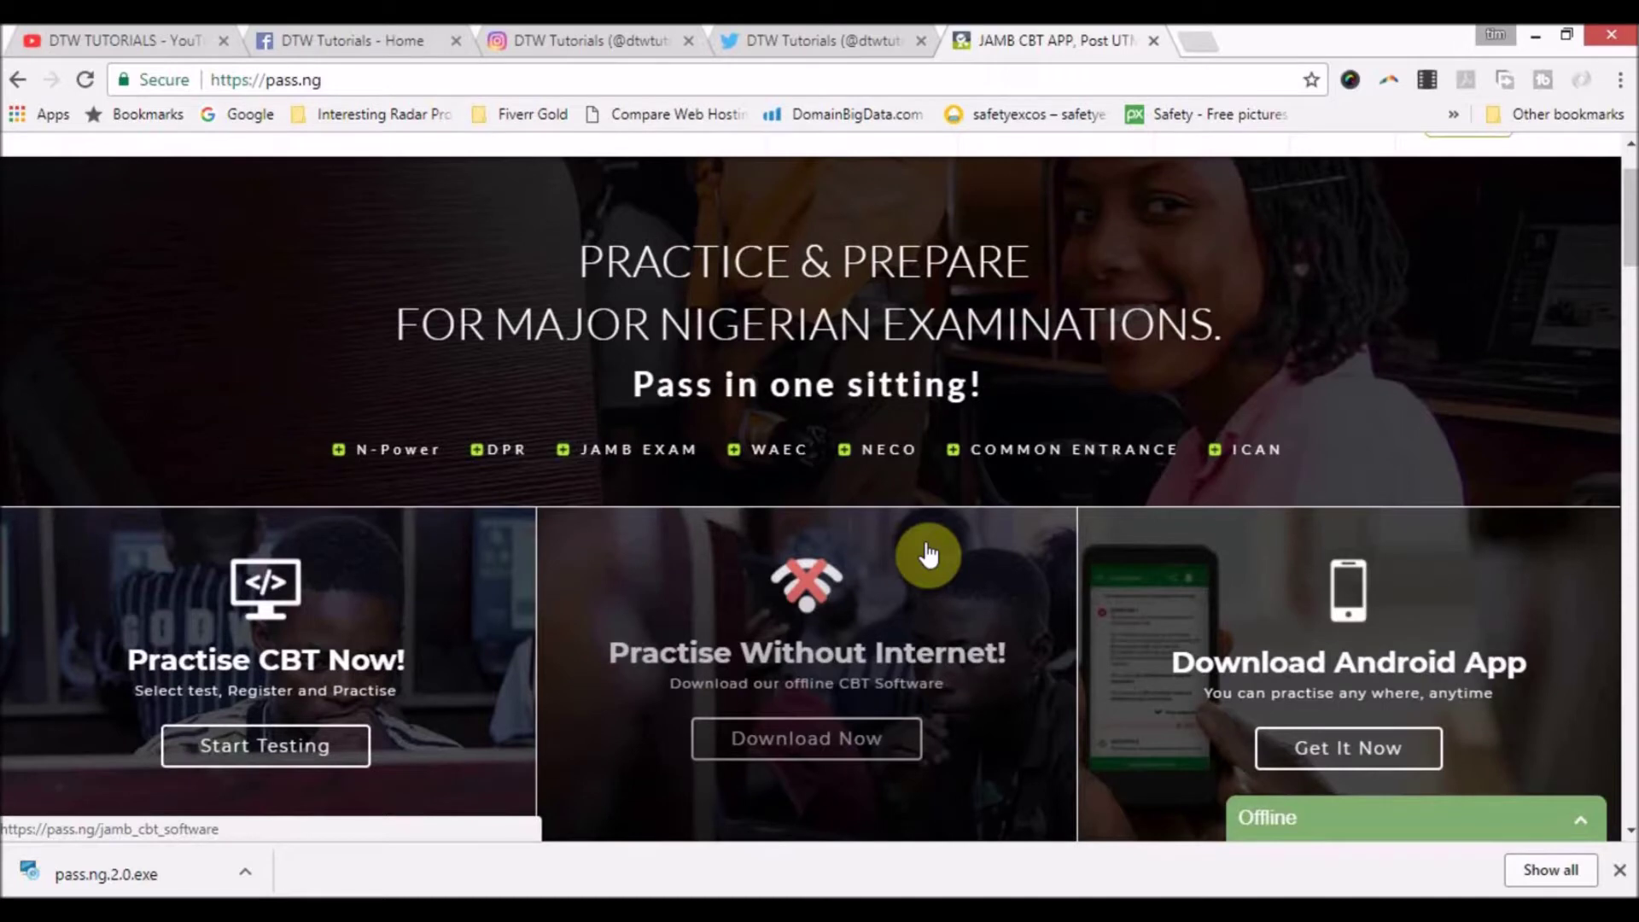
scroll(929, 555, "down", 1)
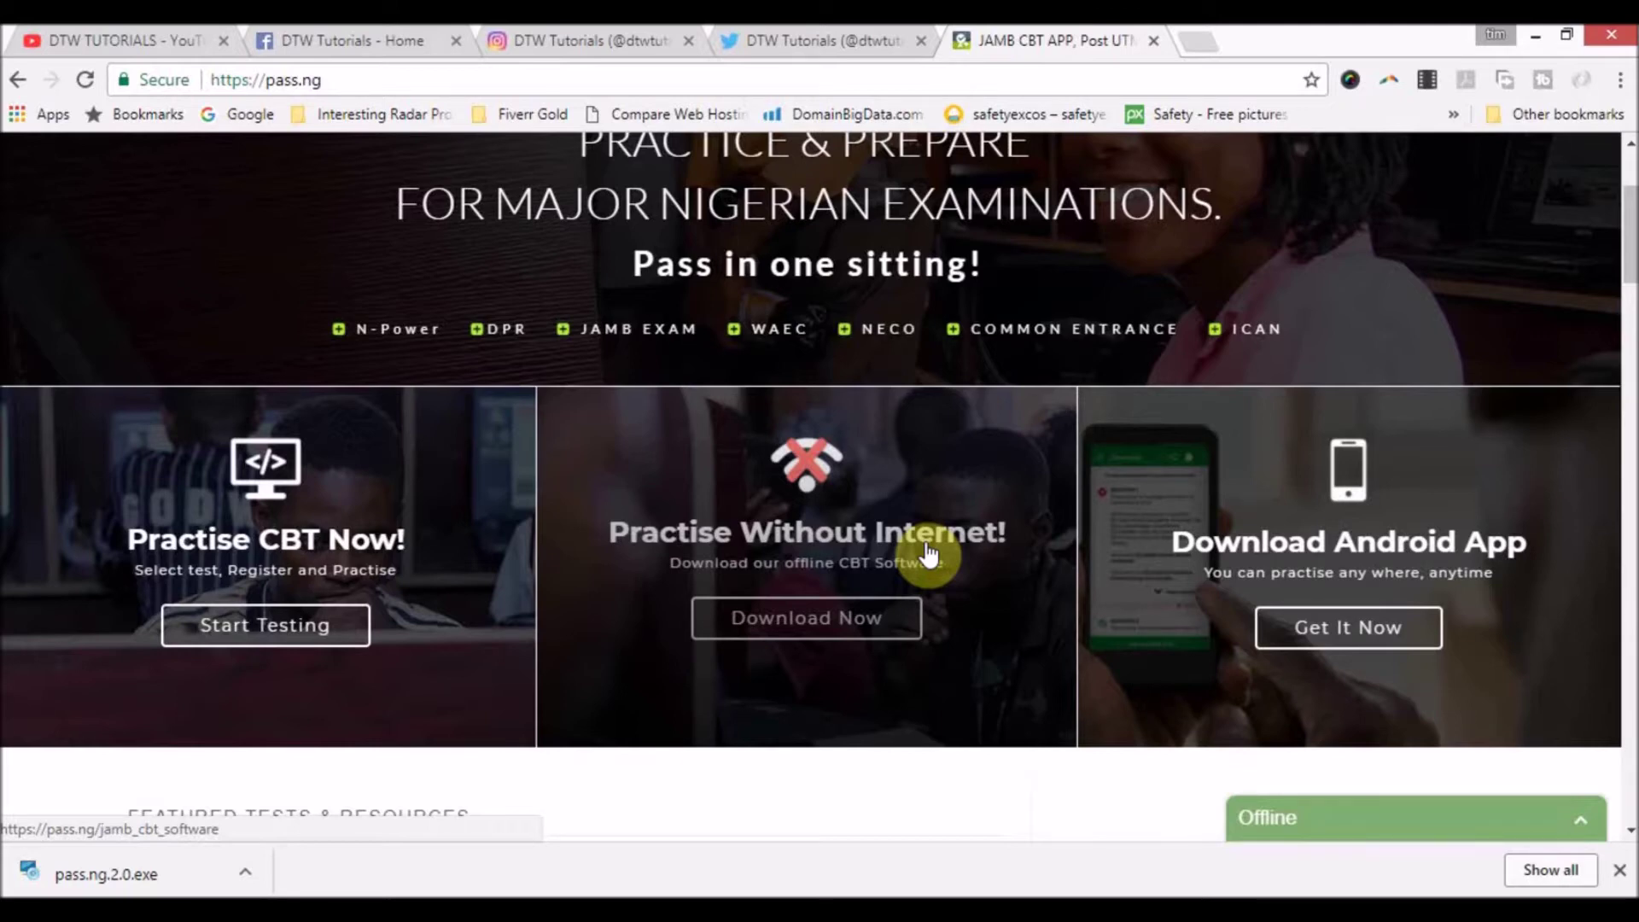
scroll(929, 553, "down", 15)
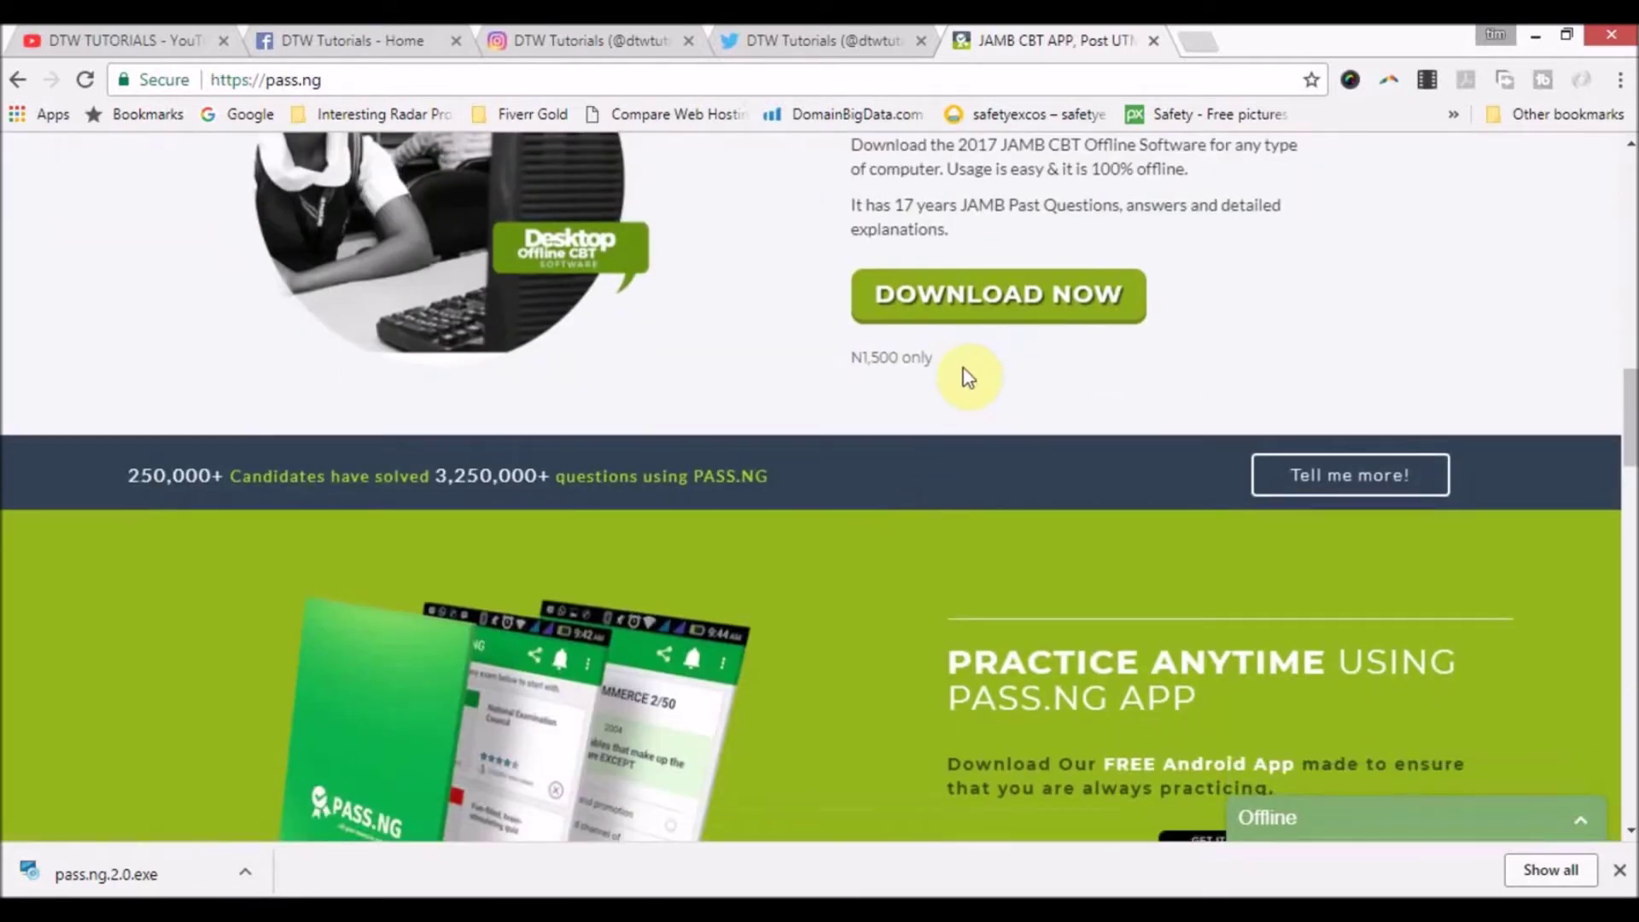
scroll(969, 378, "up", 4)
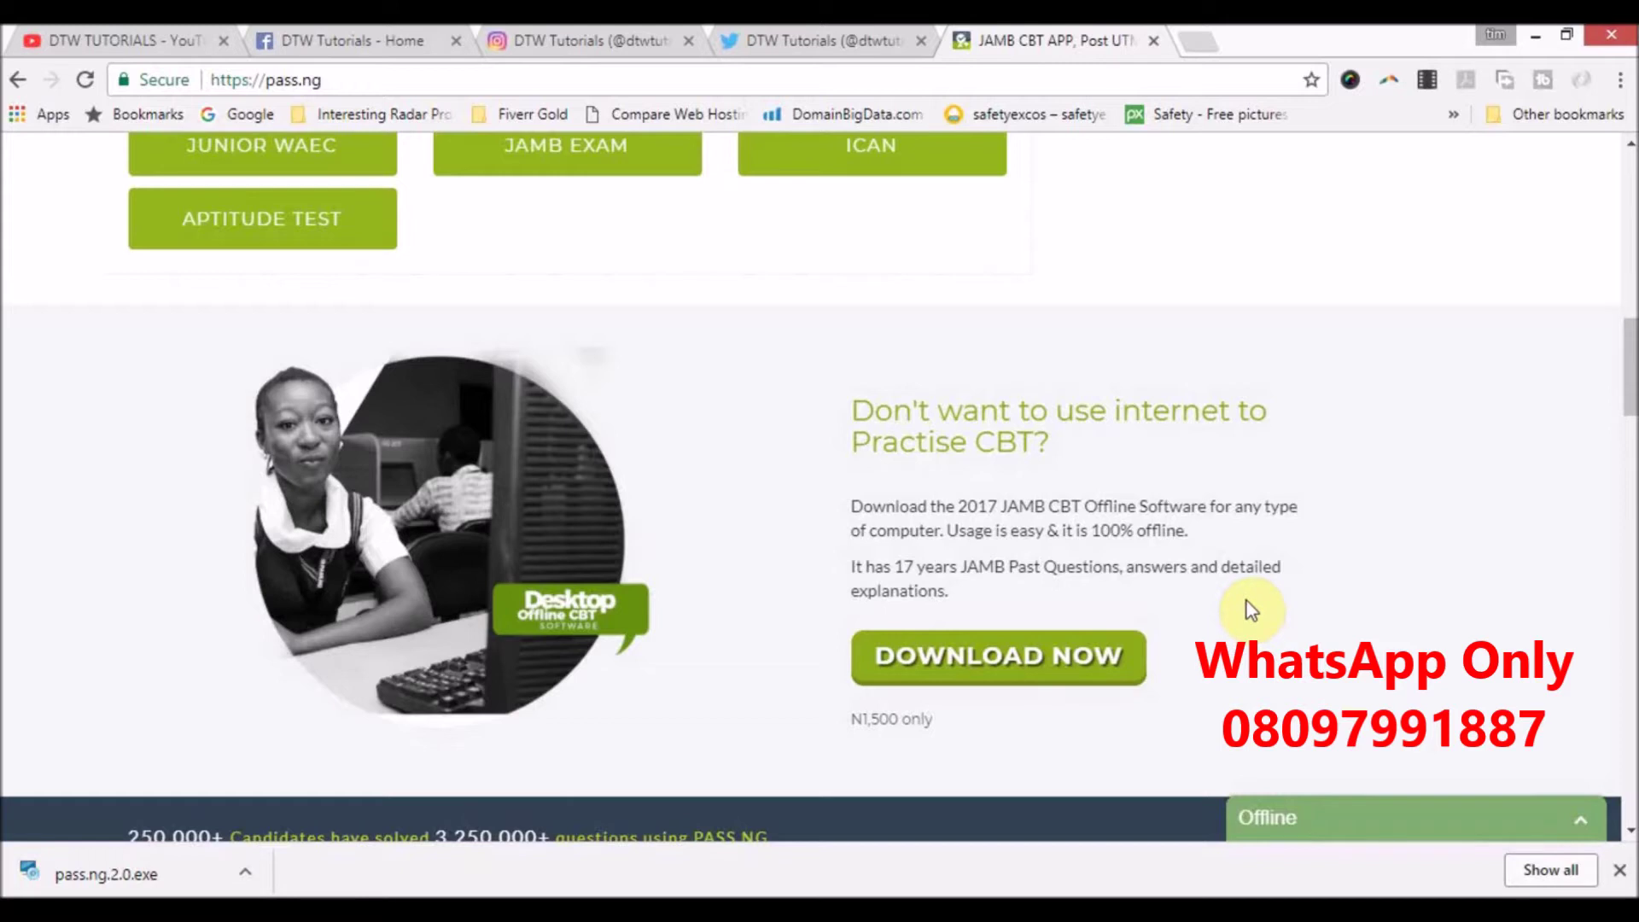
- Go to the Offline JAMB CBT Software page via DOWNLOADS > OFFLINE DESKTOP APP
scroll(1247, 601, "up", 3)
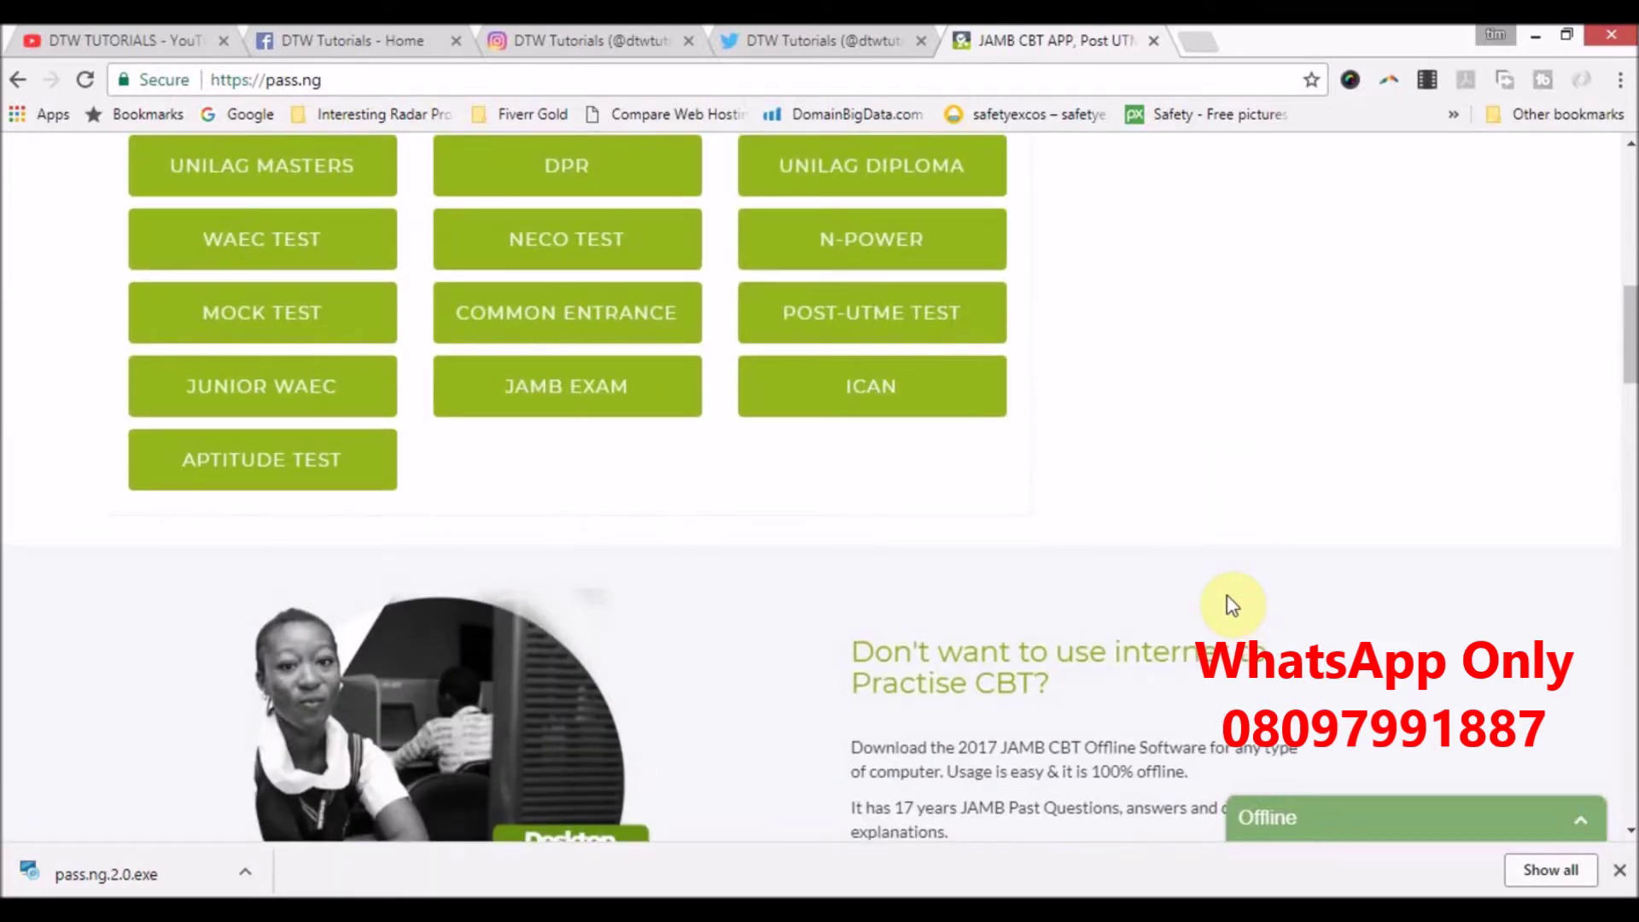
scroll(1233, 605, "up", 4)
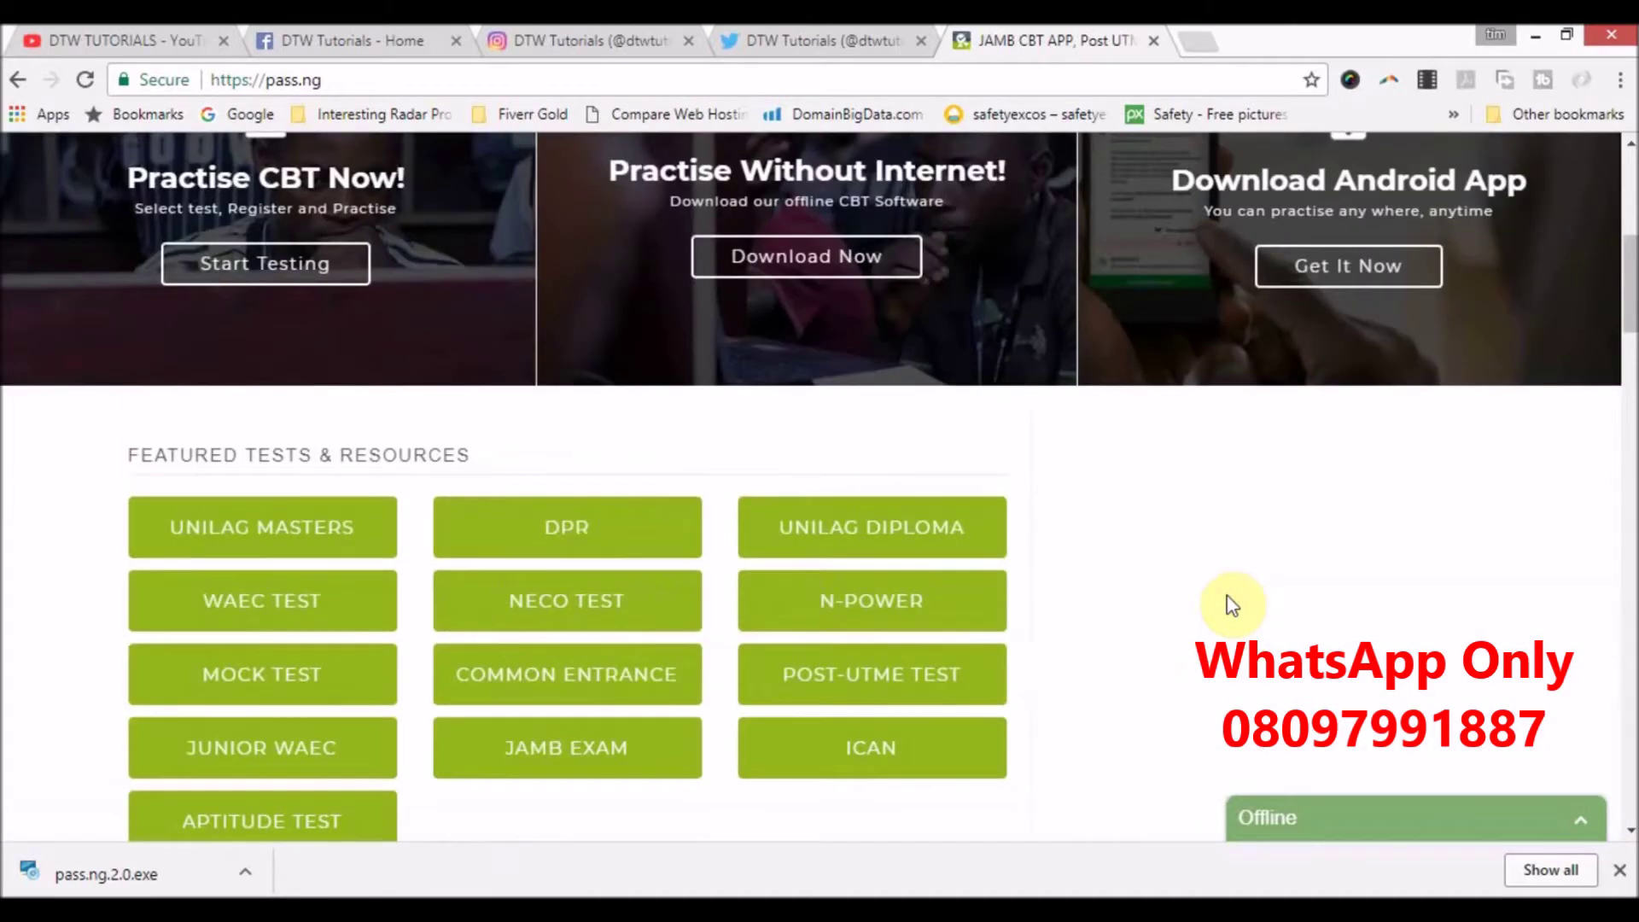
scroll(1221, 603, "up", 3)
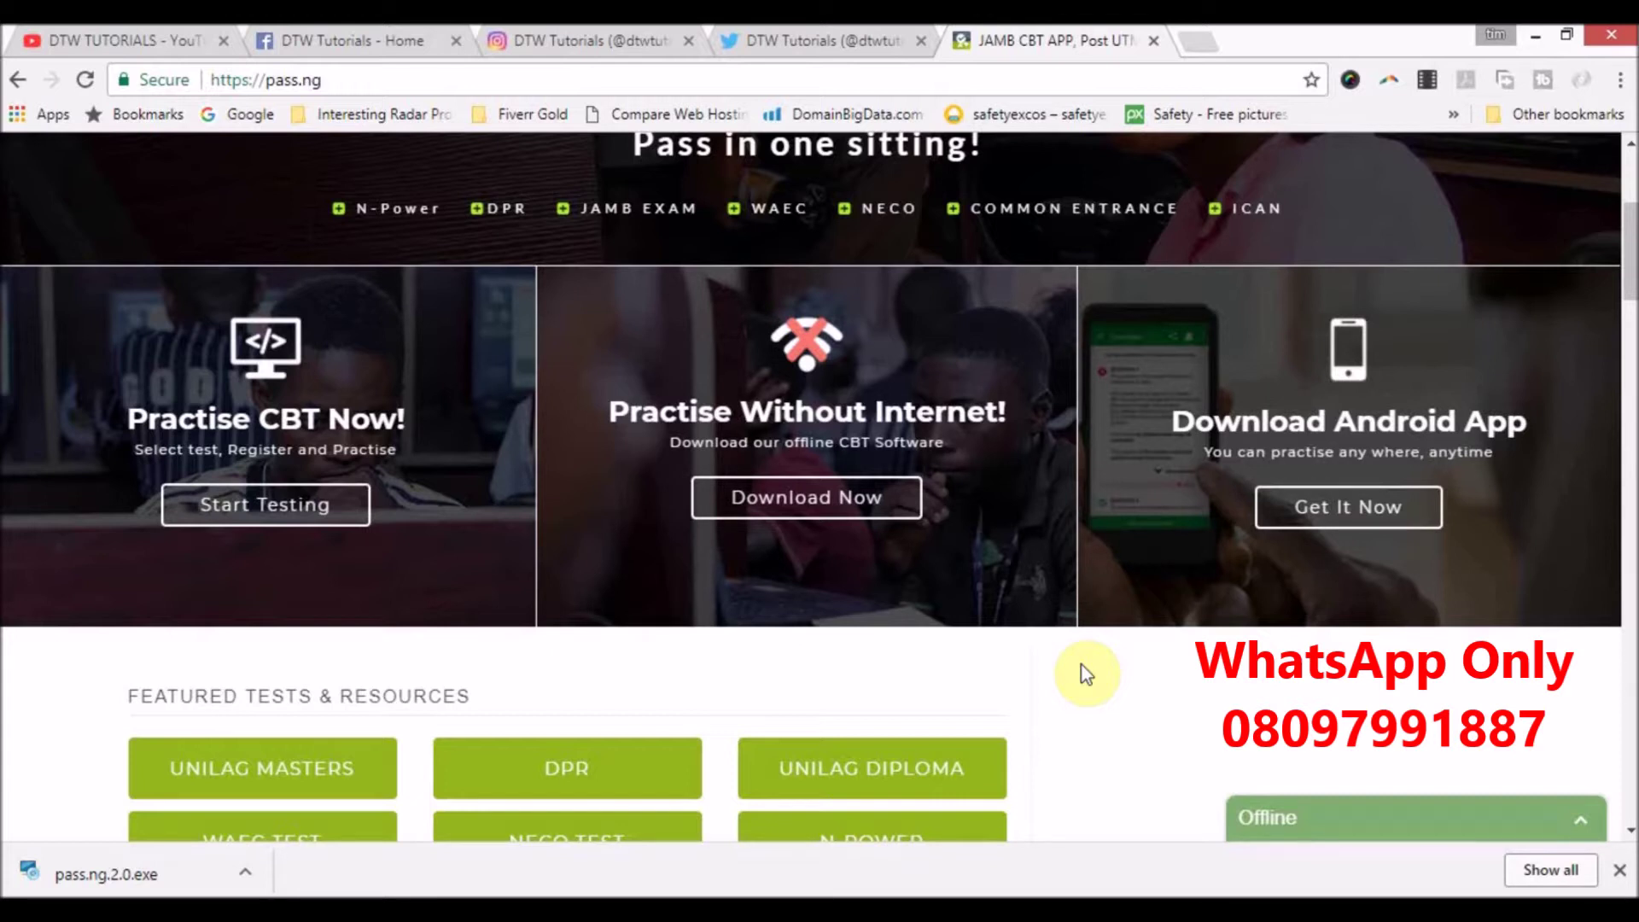
scroll(1083, 664, "up", 4)
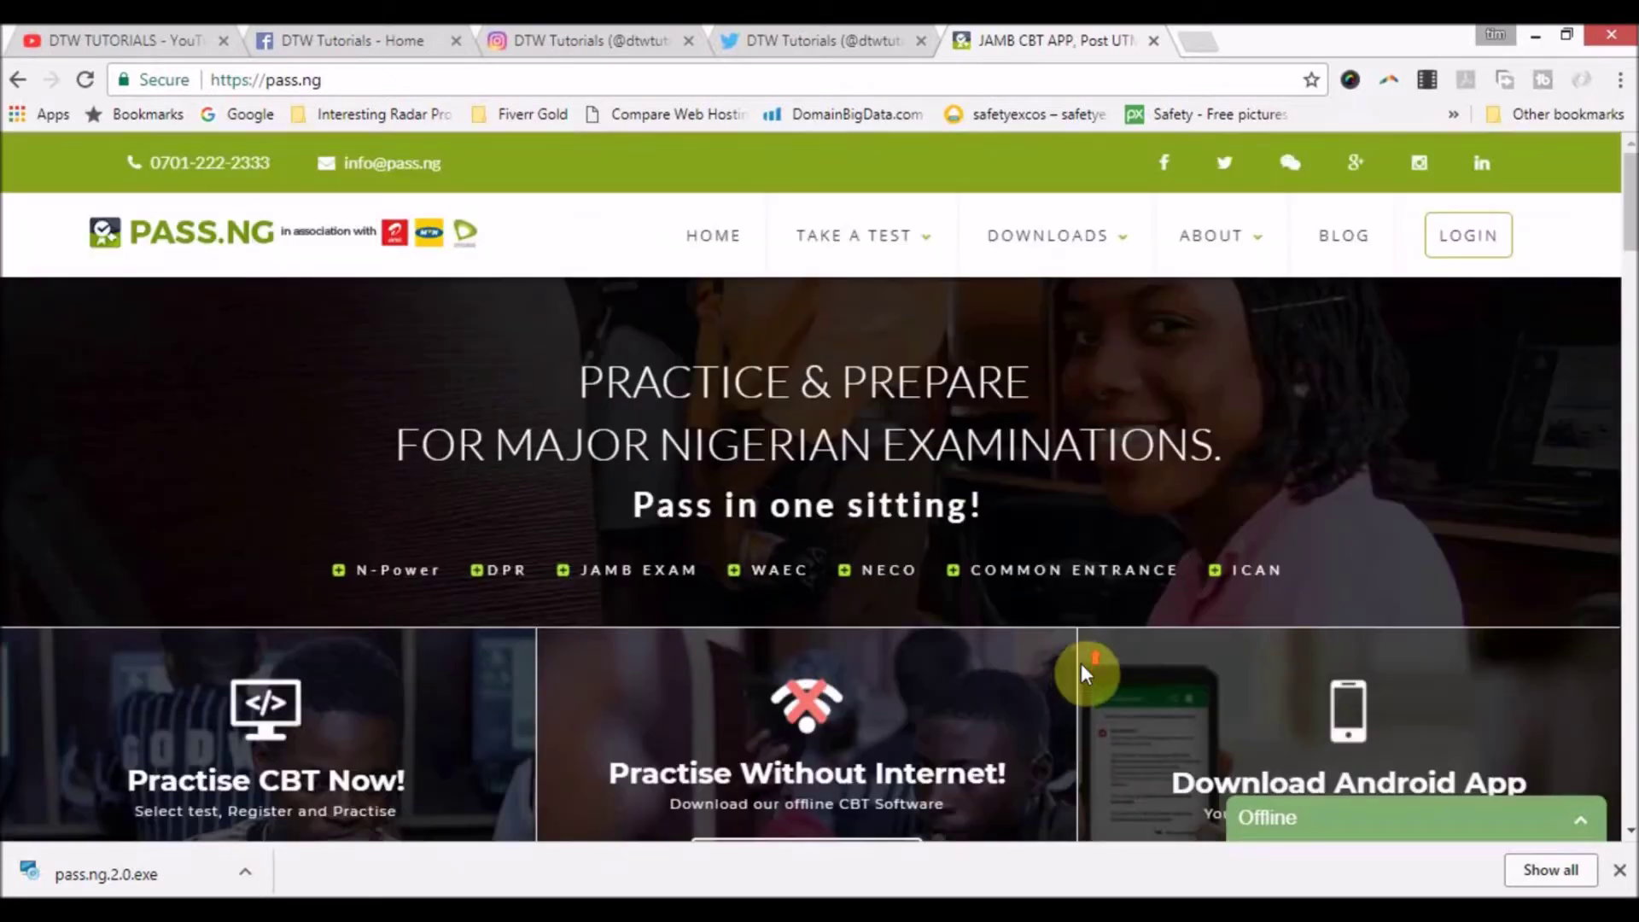
scroll(819, 286, "down", 6)
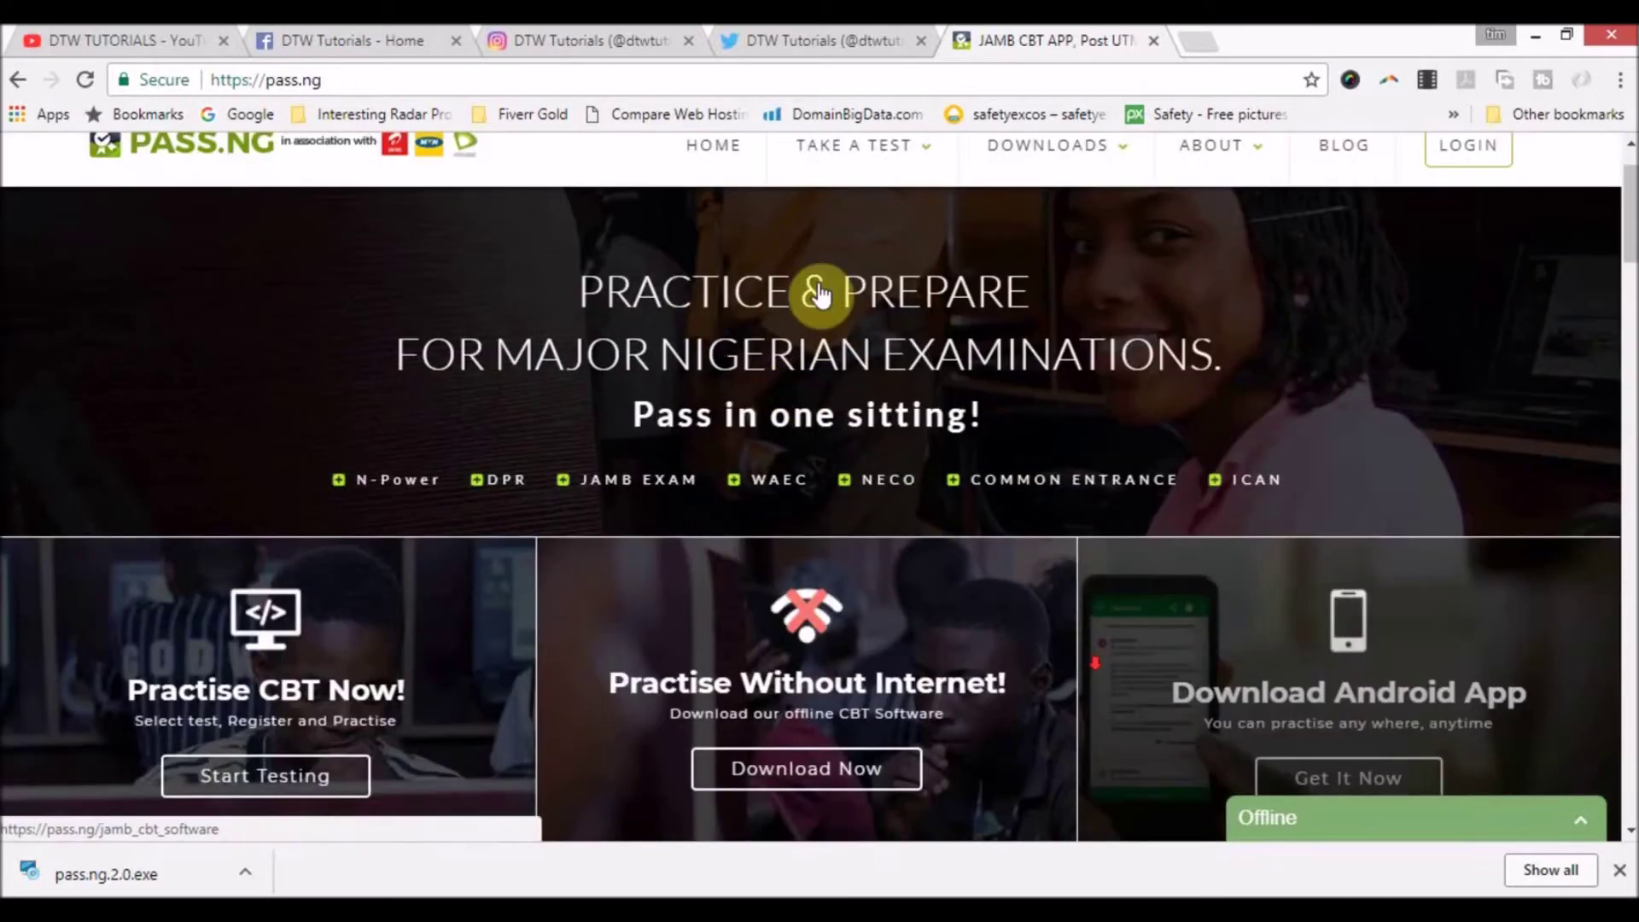
scroll(1024, 380, "down", 8)
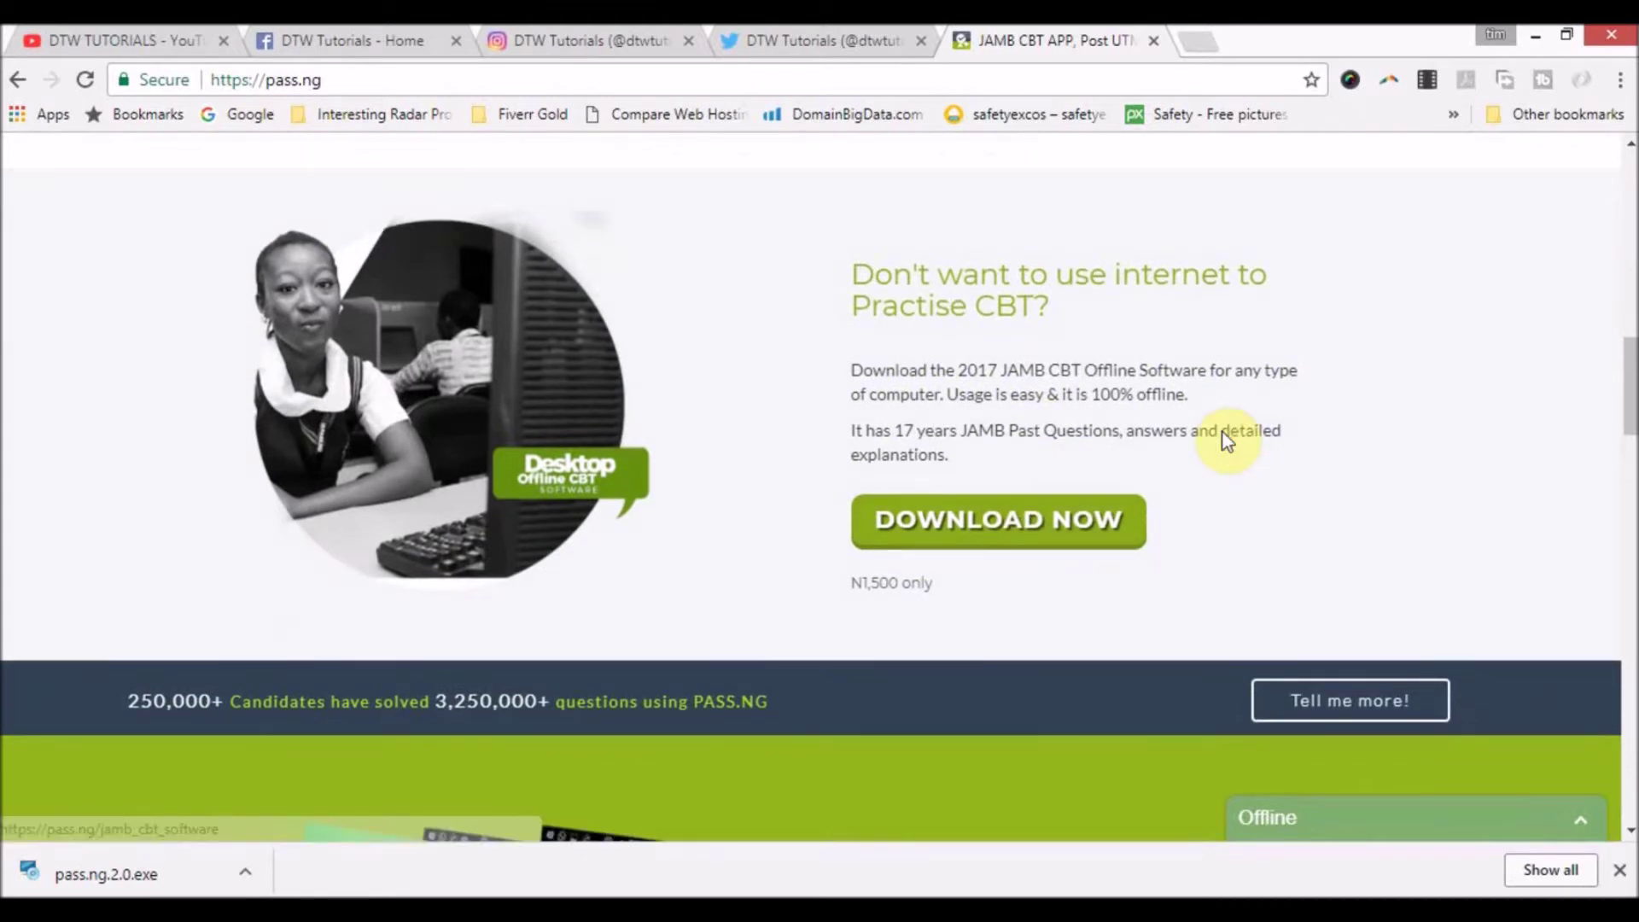
scroll(1227, 440, "down", 4)
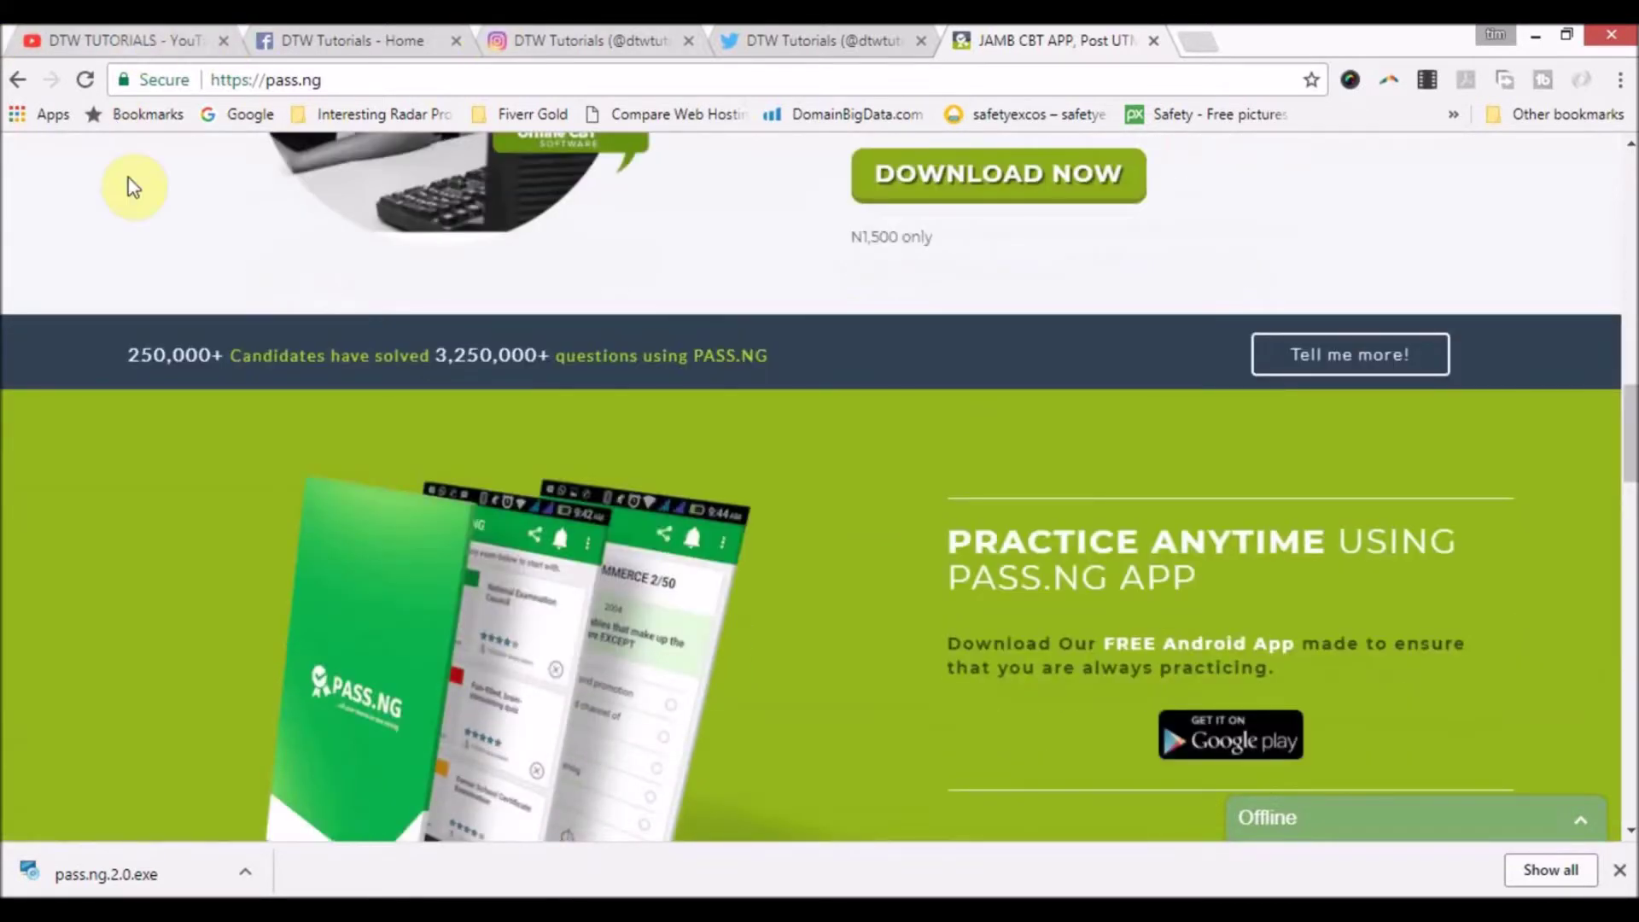
scroll(128, 180, "up", 4)
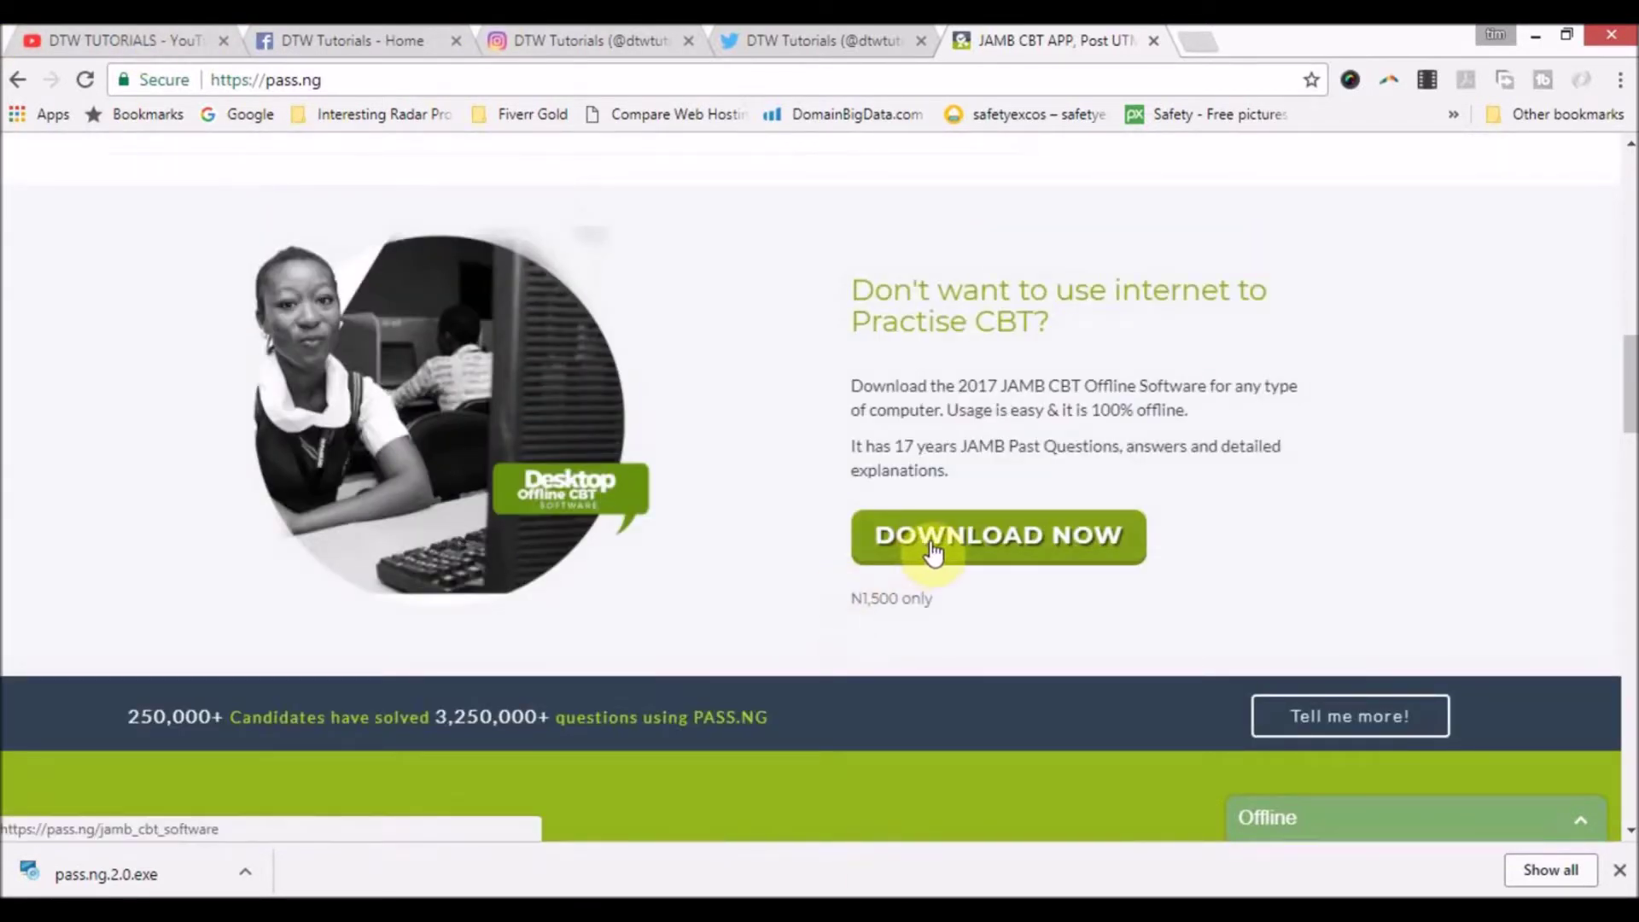
scroll(1083, 550, "up", 4)
scroll(1082, 550, "up", 10)
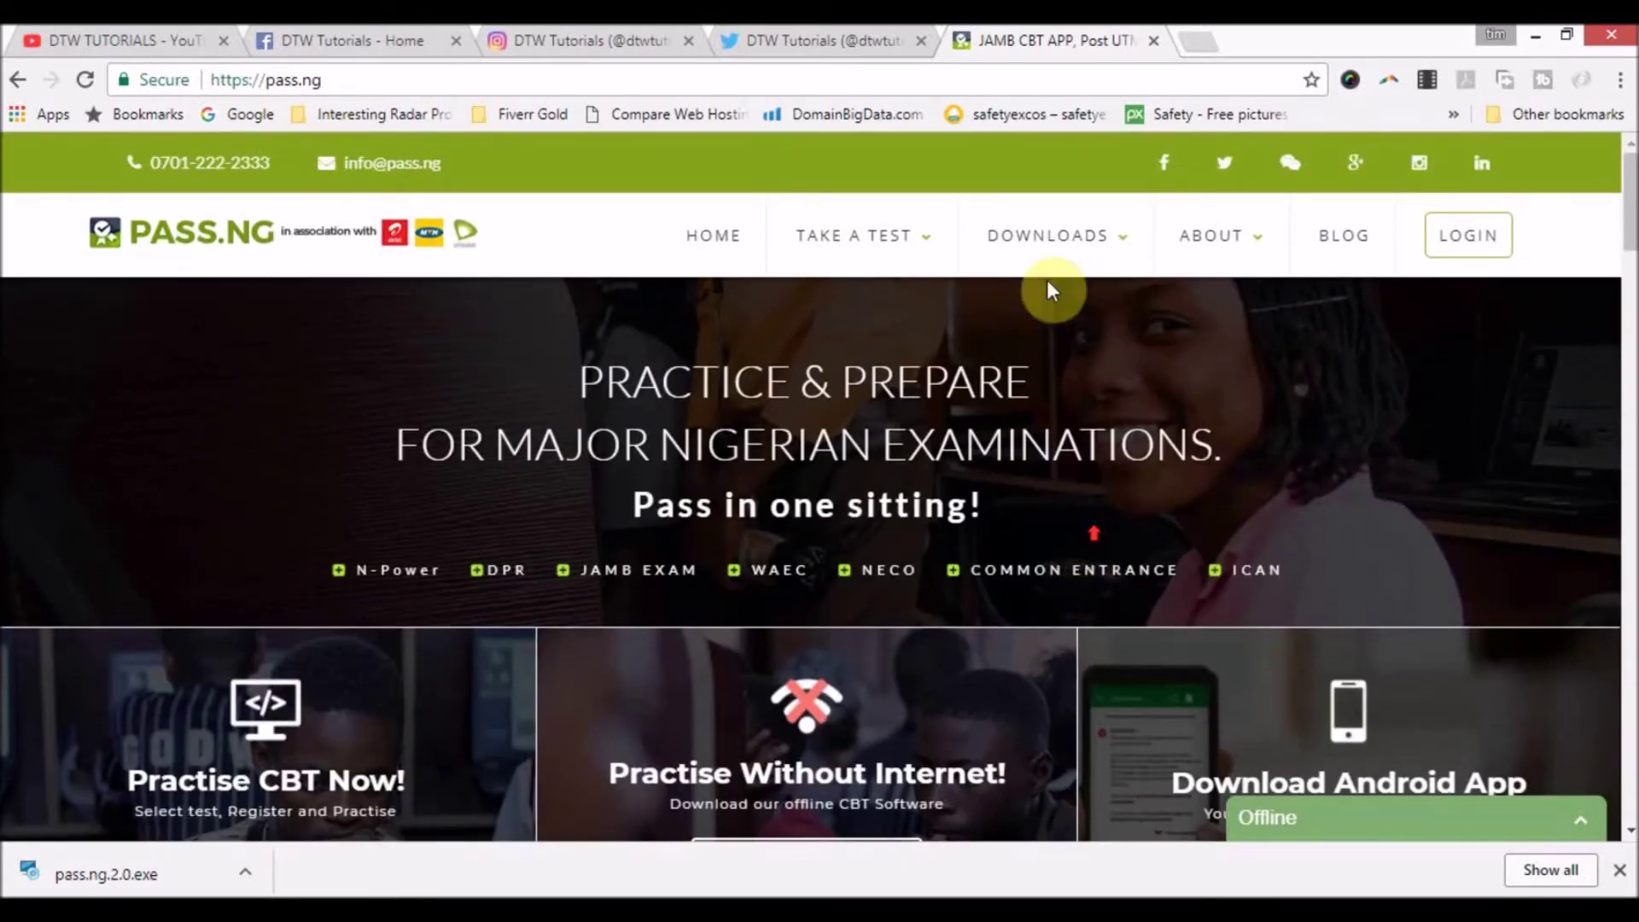
mouse_move(1119, 264)
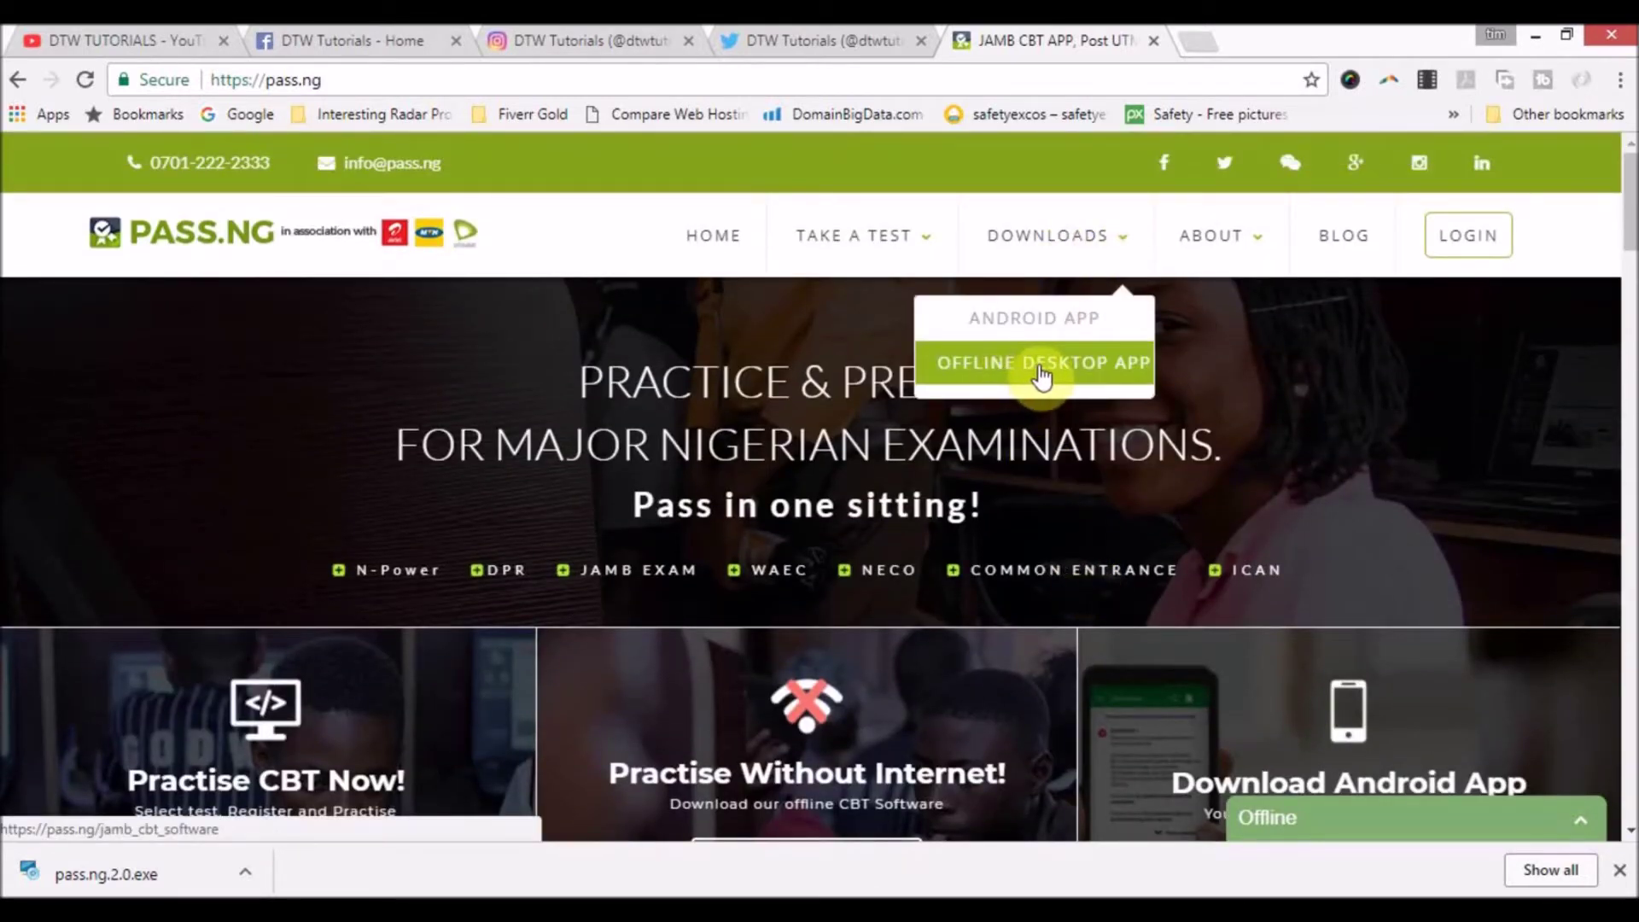
left_click(1058, 378)
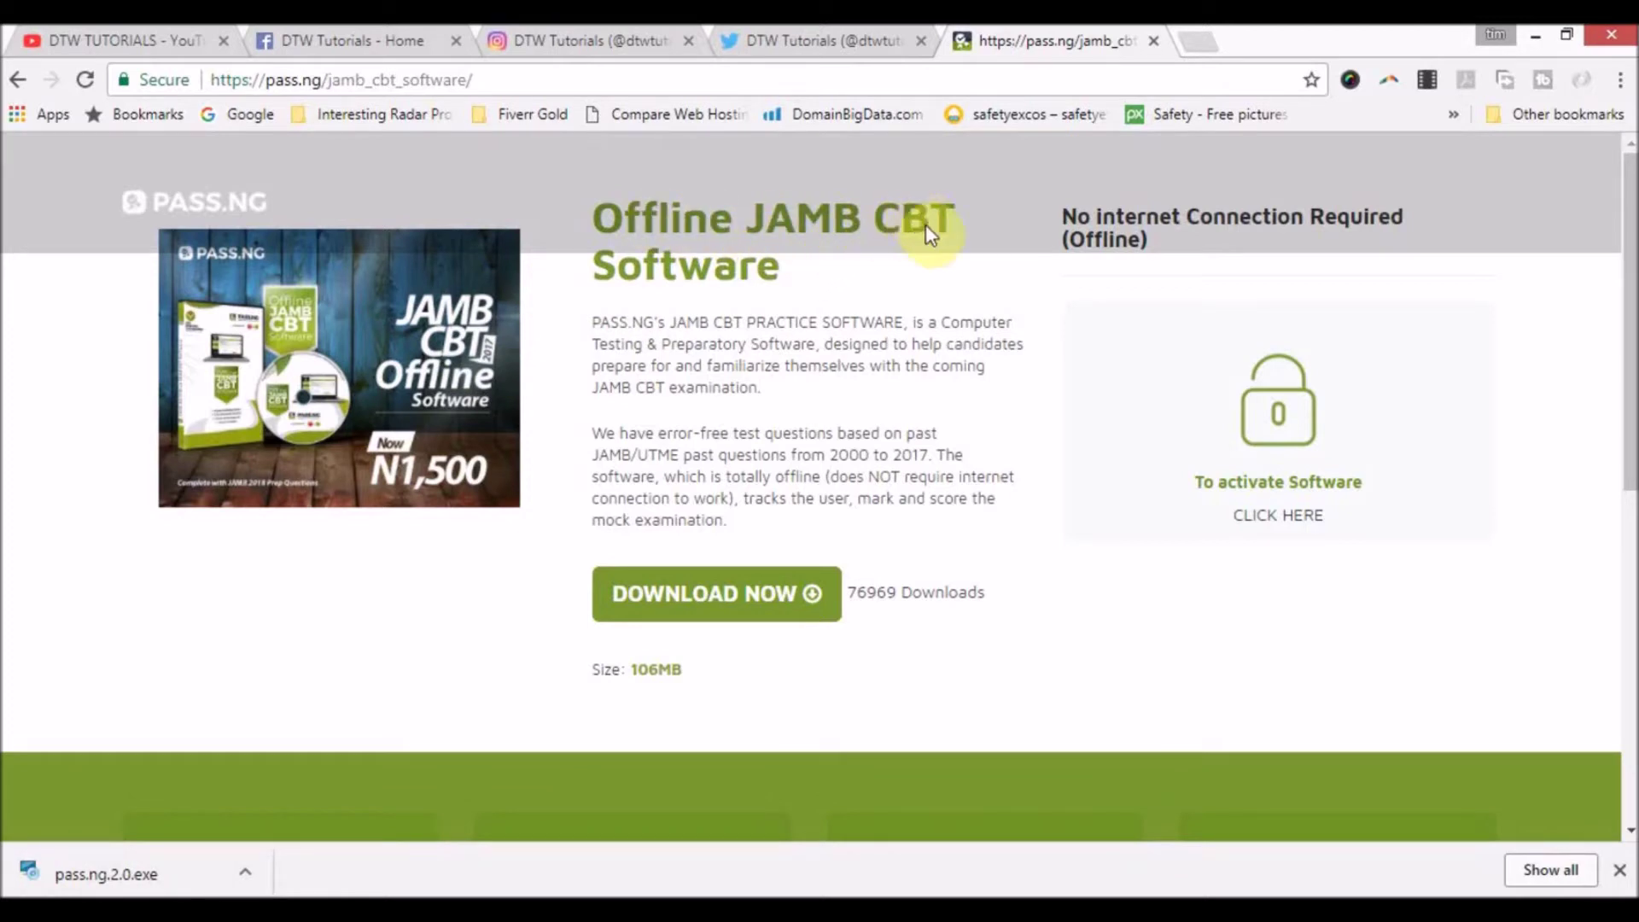
- Return from the jamb_cbt_software page to the pass.ng home page
left_click(83, 79)
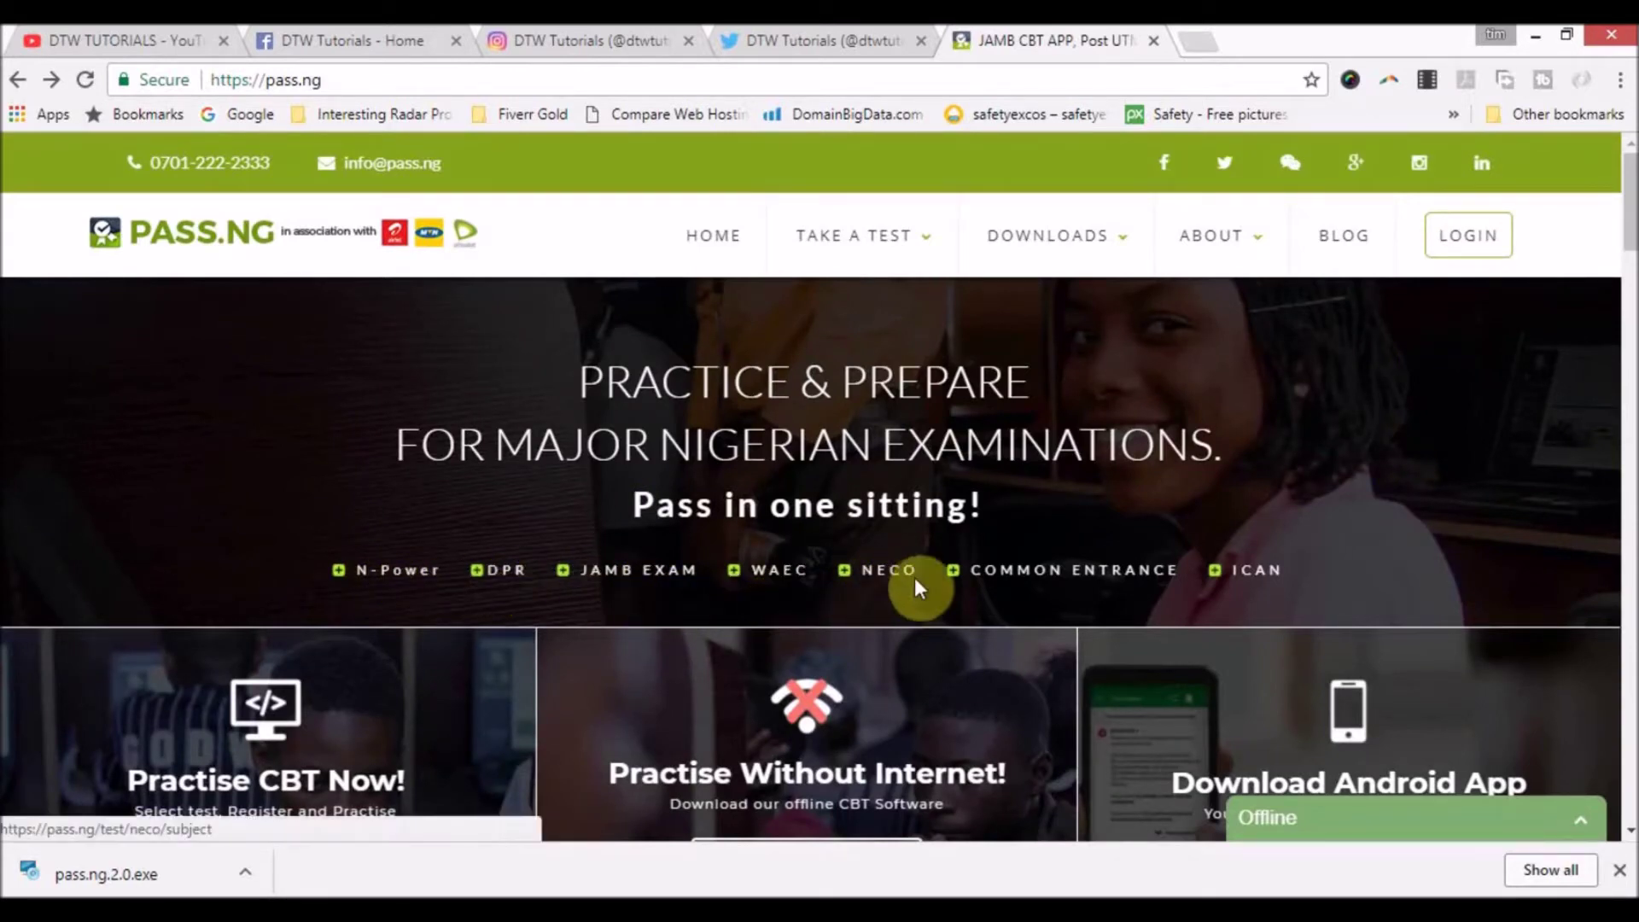
scroll(1135, 581, "down", 3)
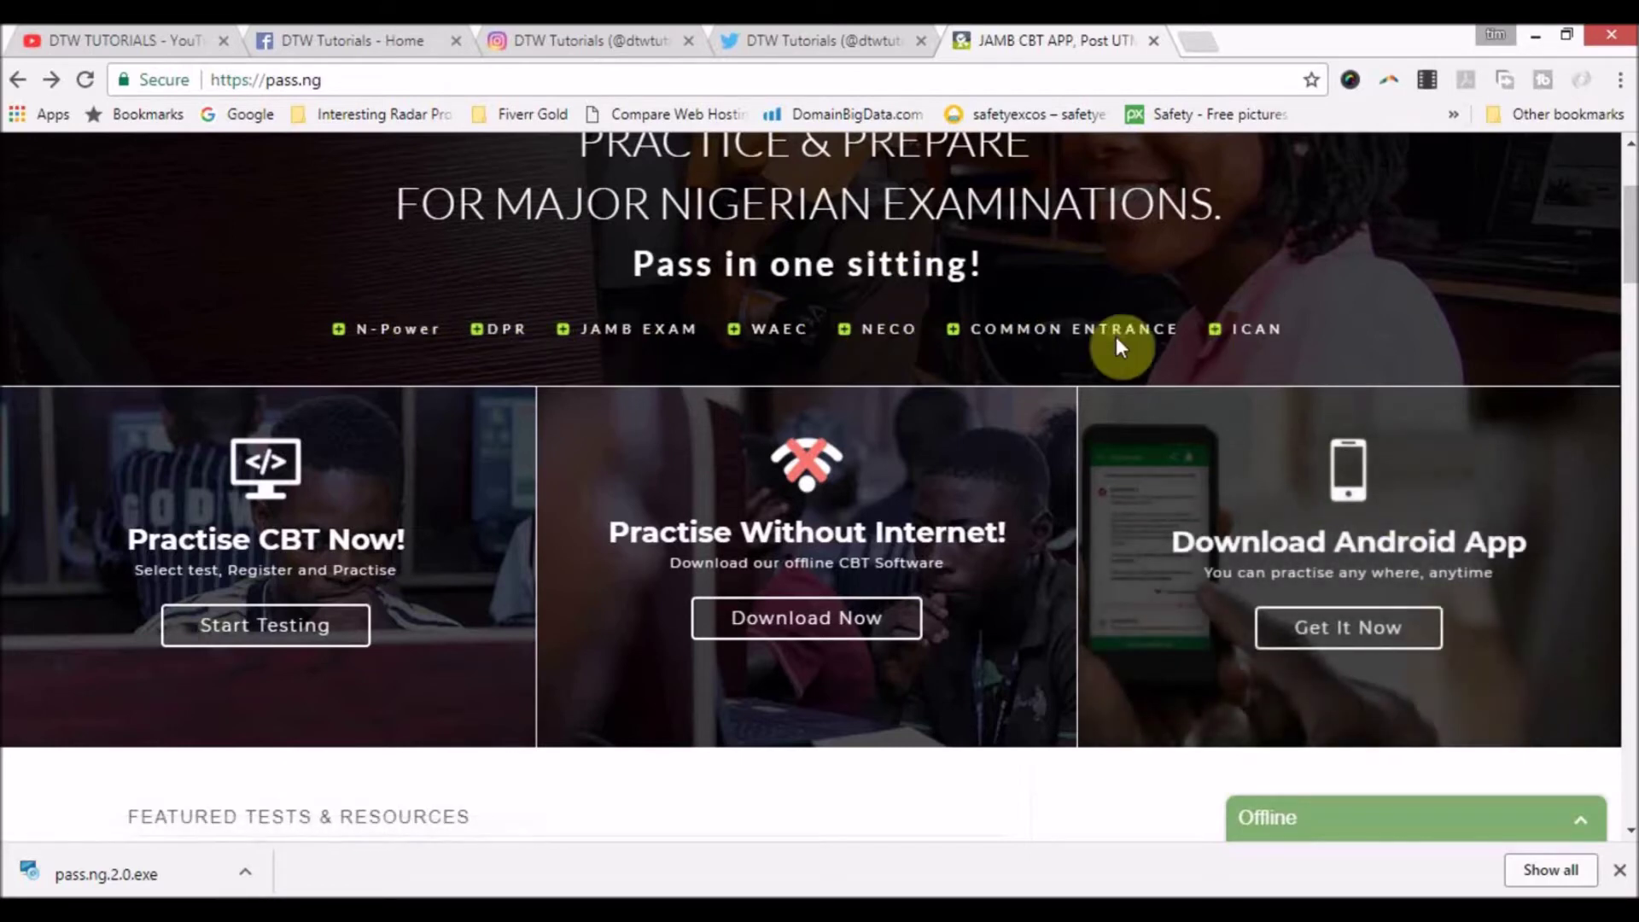
- Choose OFFLINE DESKTOP APP from the home page's DOWNLOADS list
scroll(1401, 572, "up", 3)
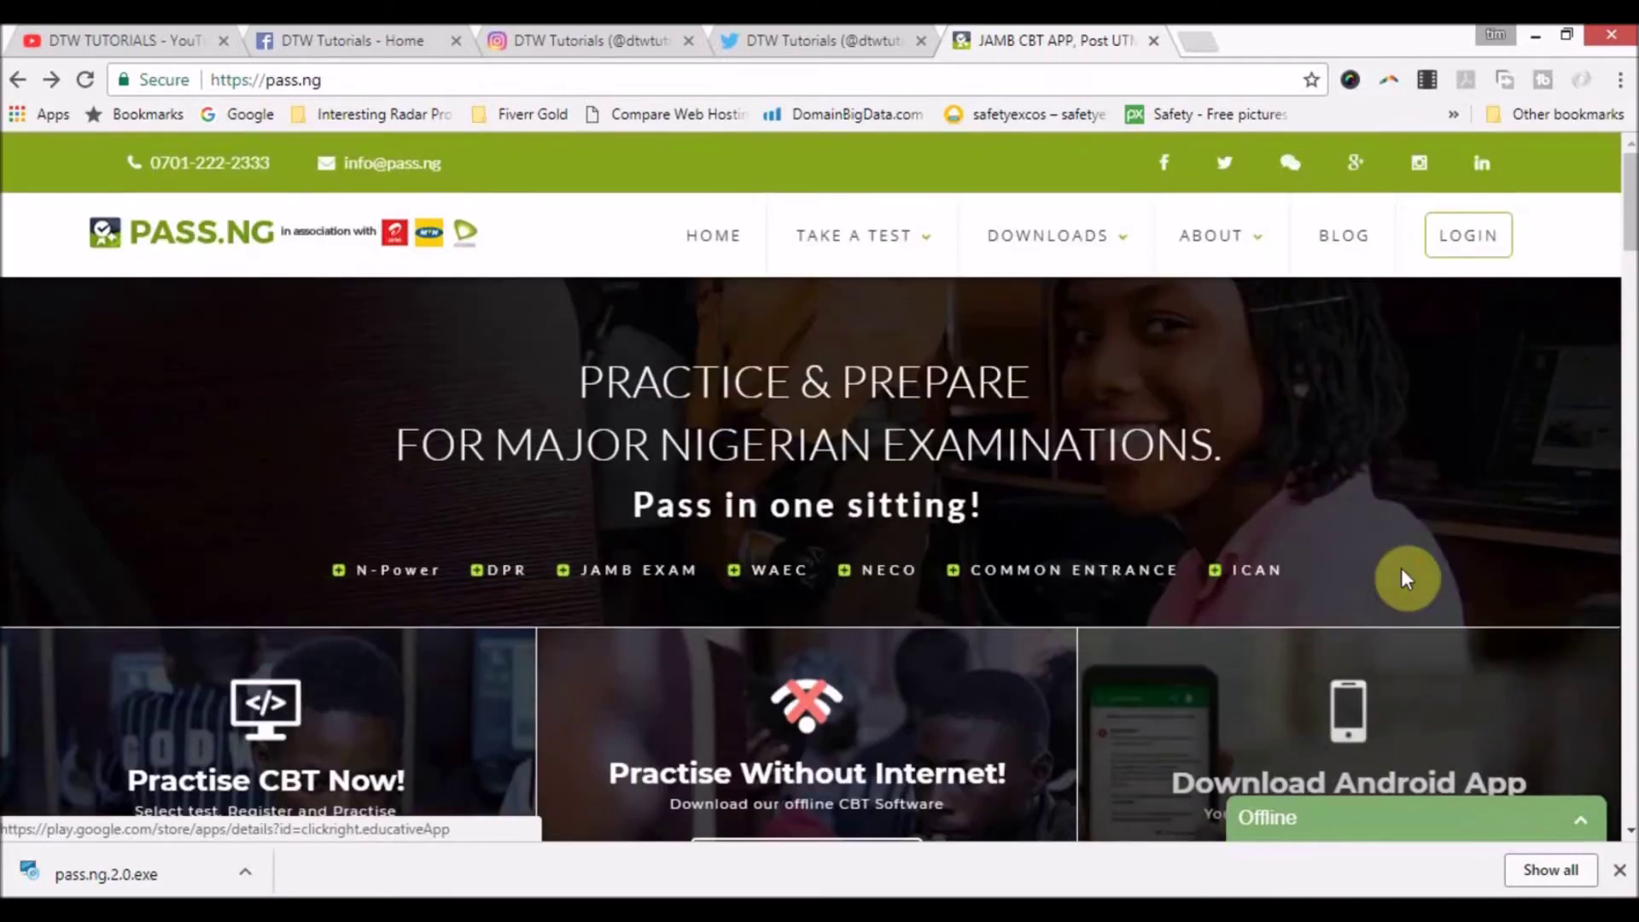
scroll(1393, 574, "down", 4)
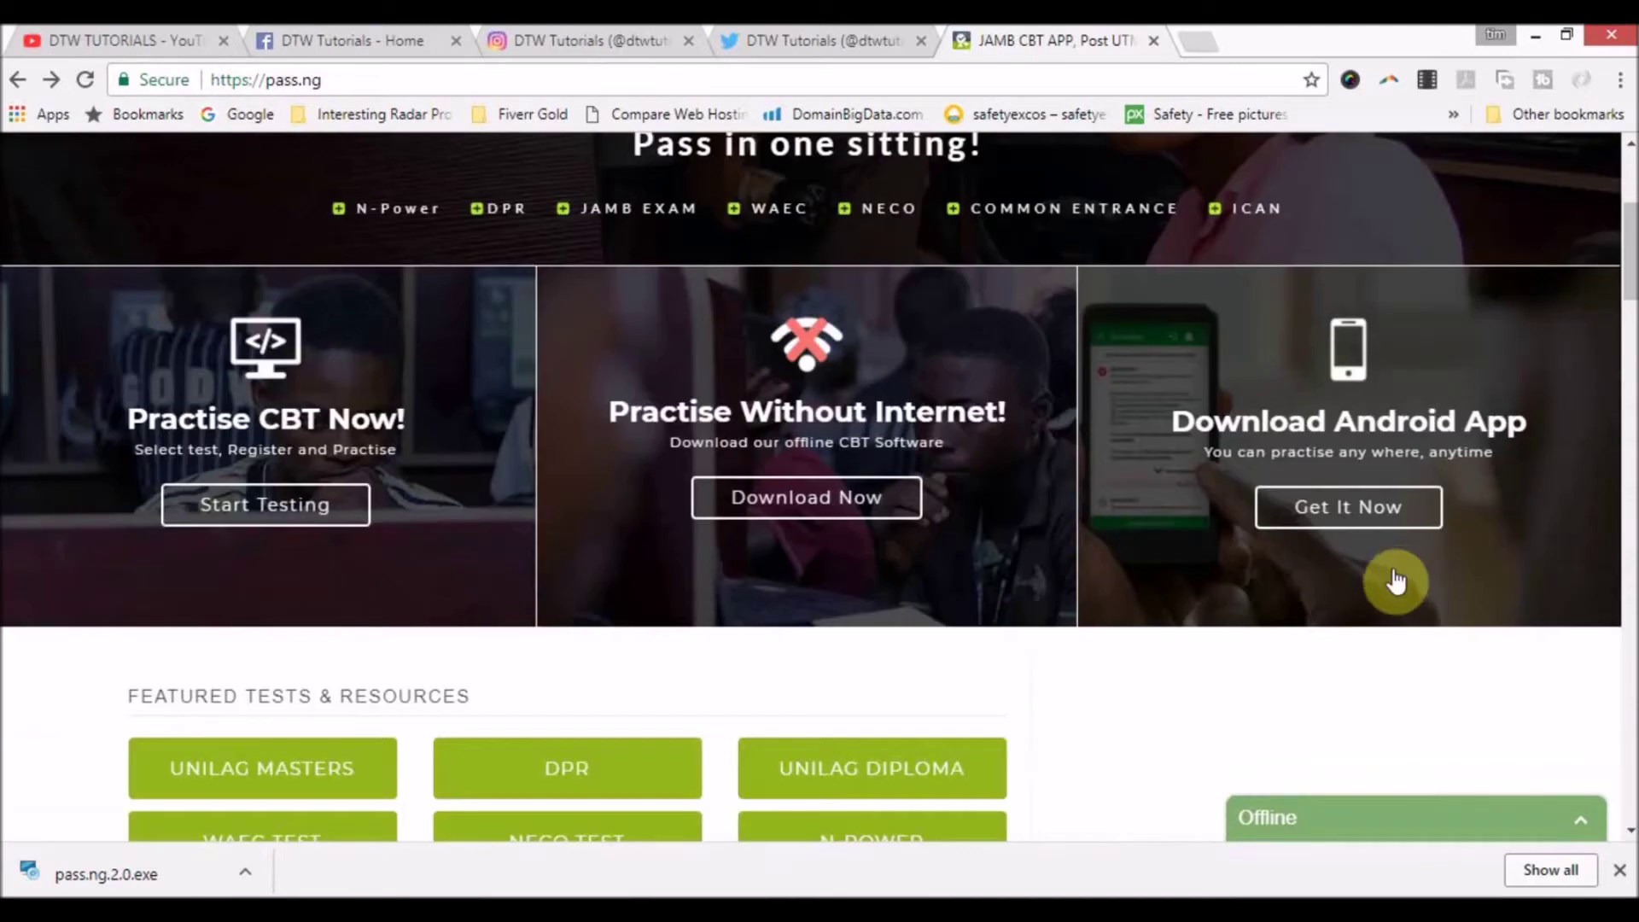
scroll(1393, 577, "up", 3)
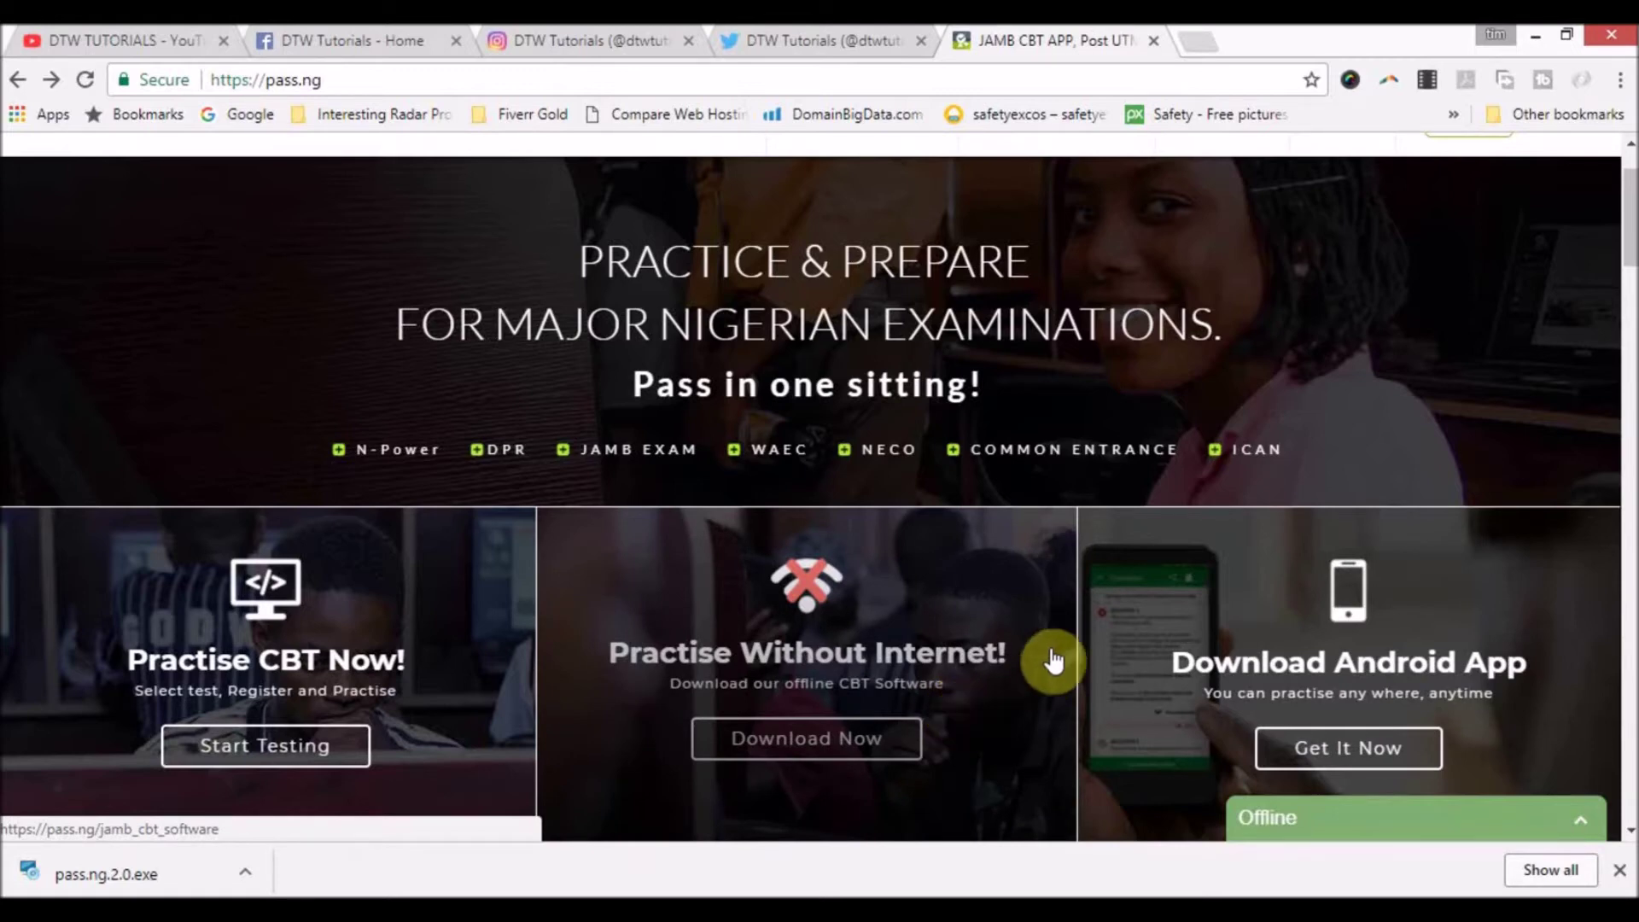
scroll(1057, 647, "down", 4)
scroll(1076, 564, "down", 5)
scroll(1094, 483, "up", 11)
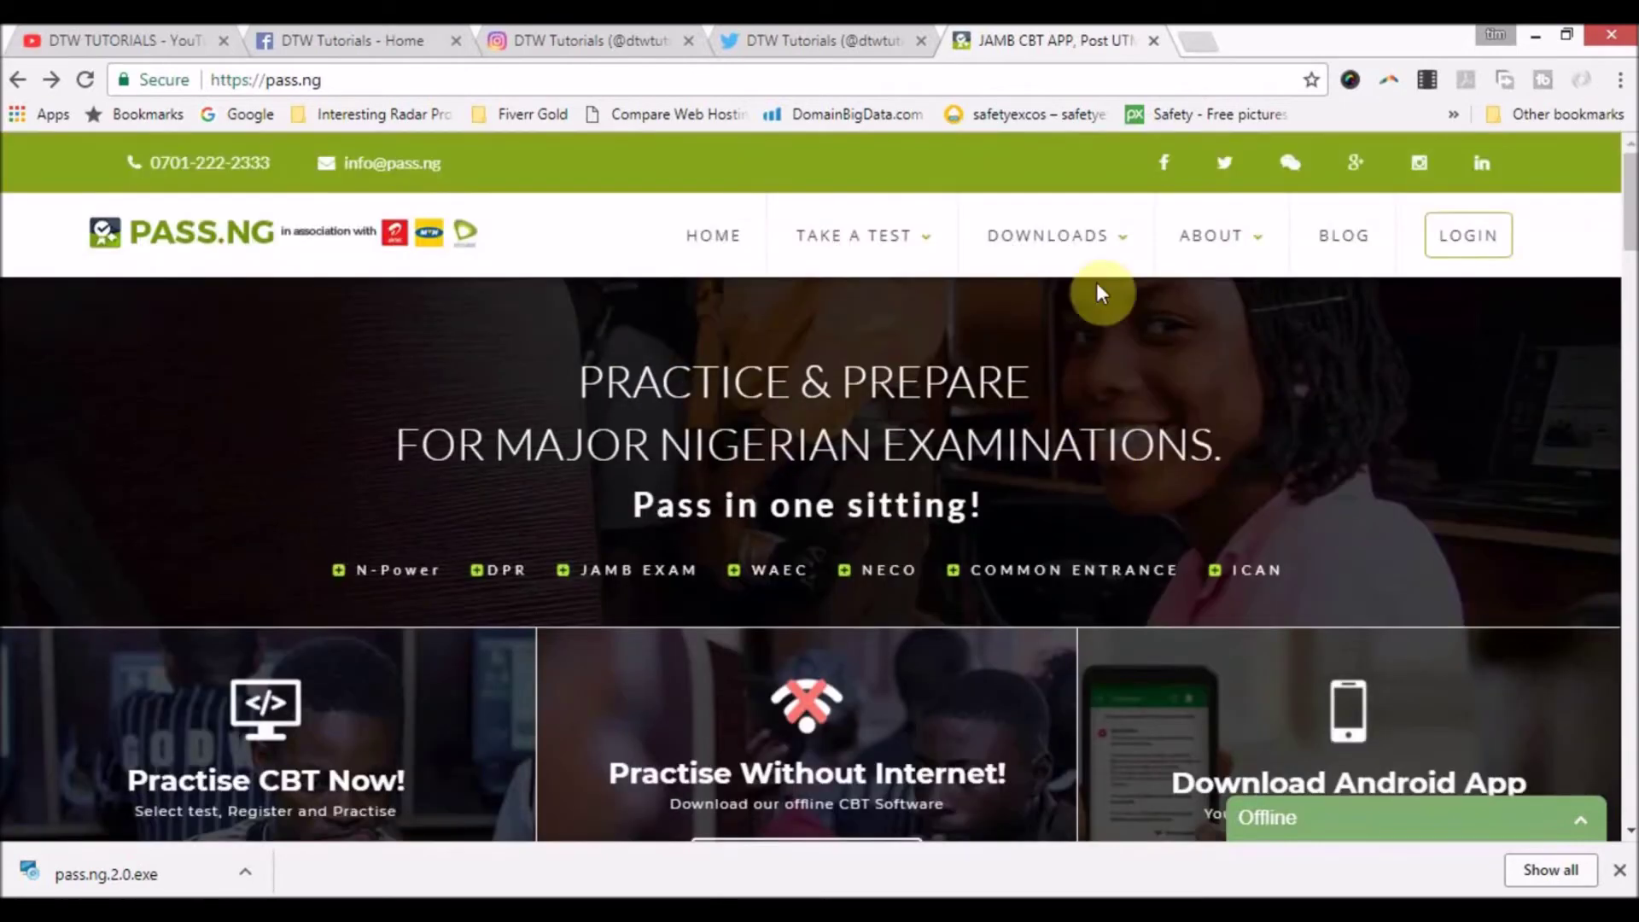
left_click(1103, 237)
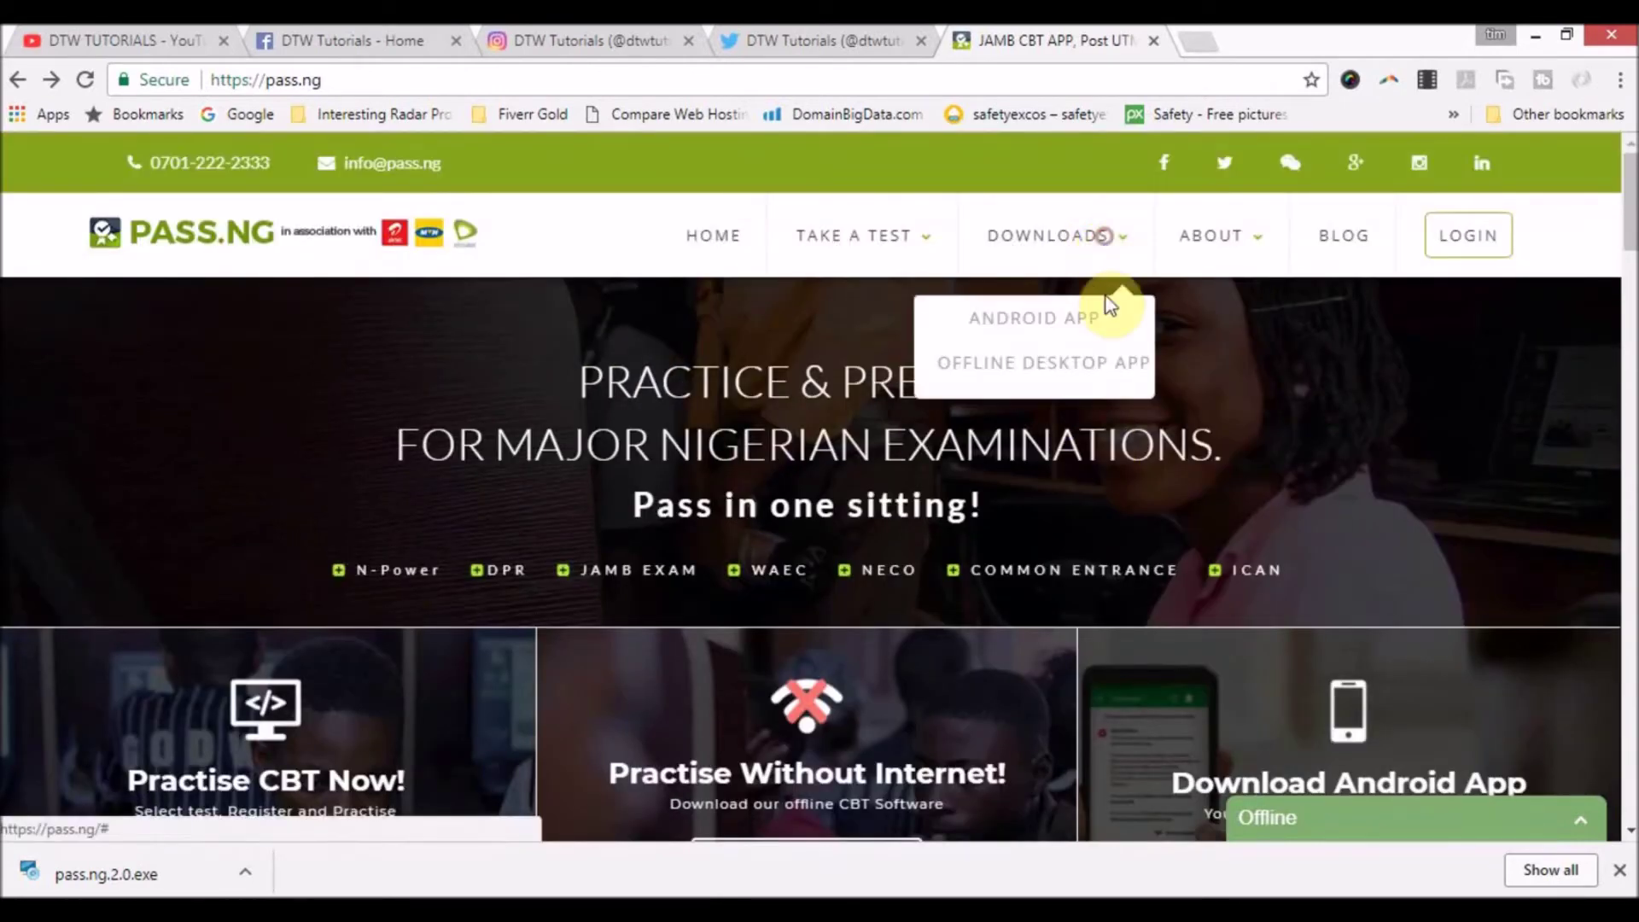
left_click(1108, 373)
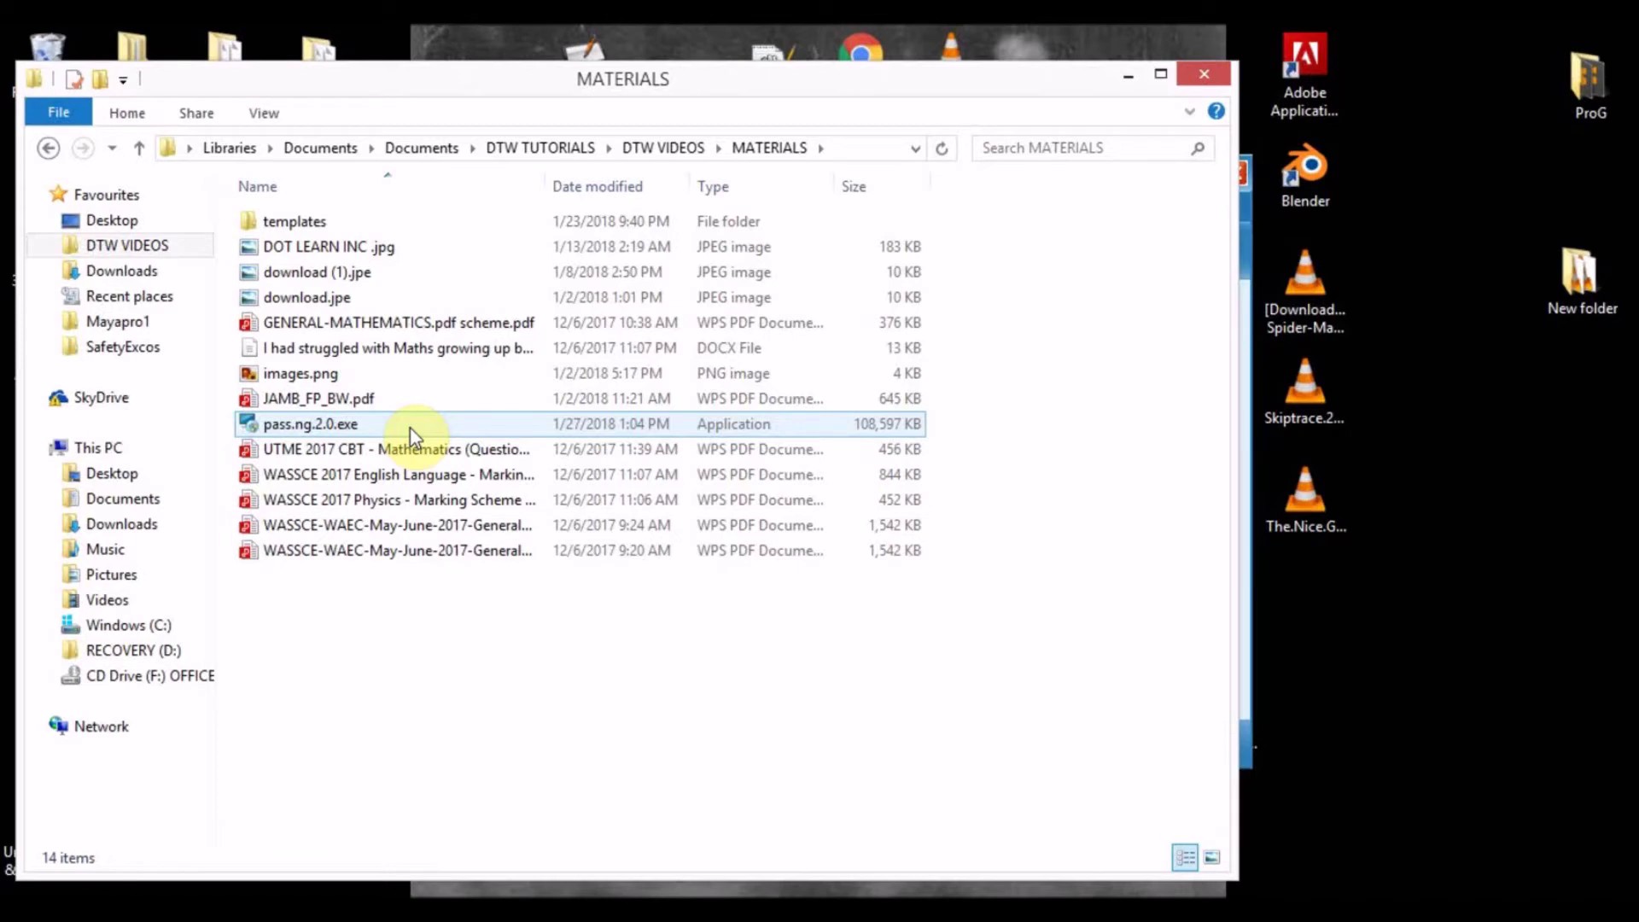
- Select and launch the pass.ng.2.0.exe installer in the MATERIALS folder
key("Up")
left_click(514, 420)
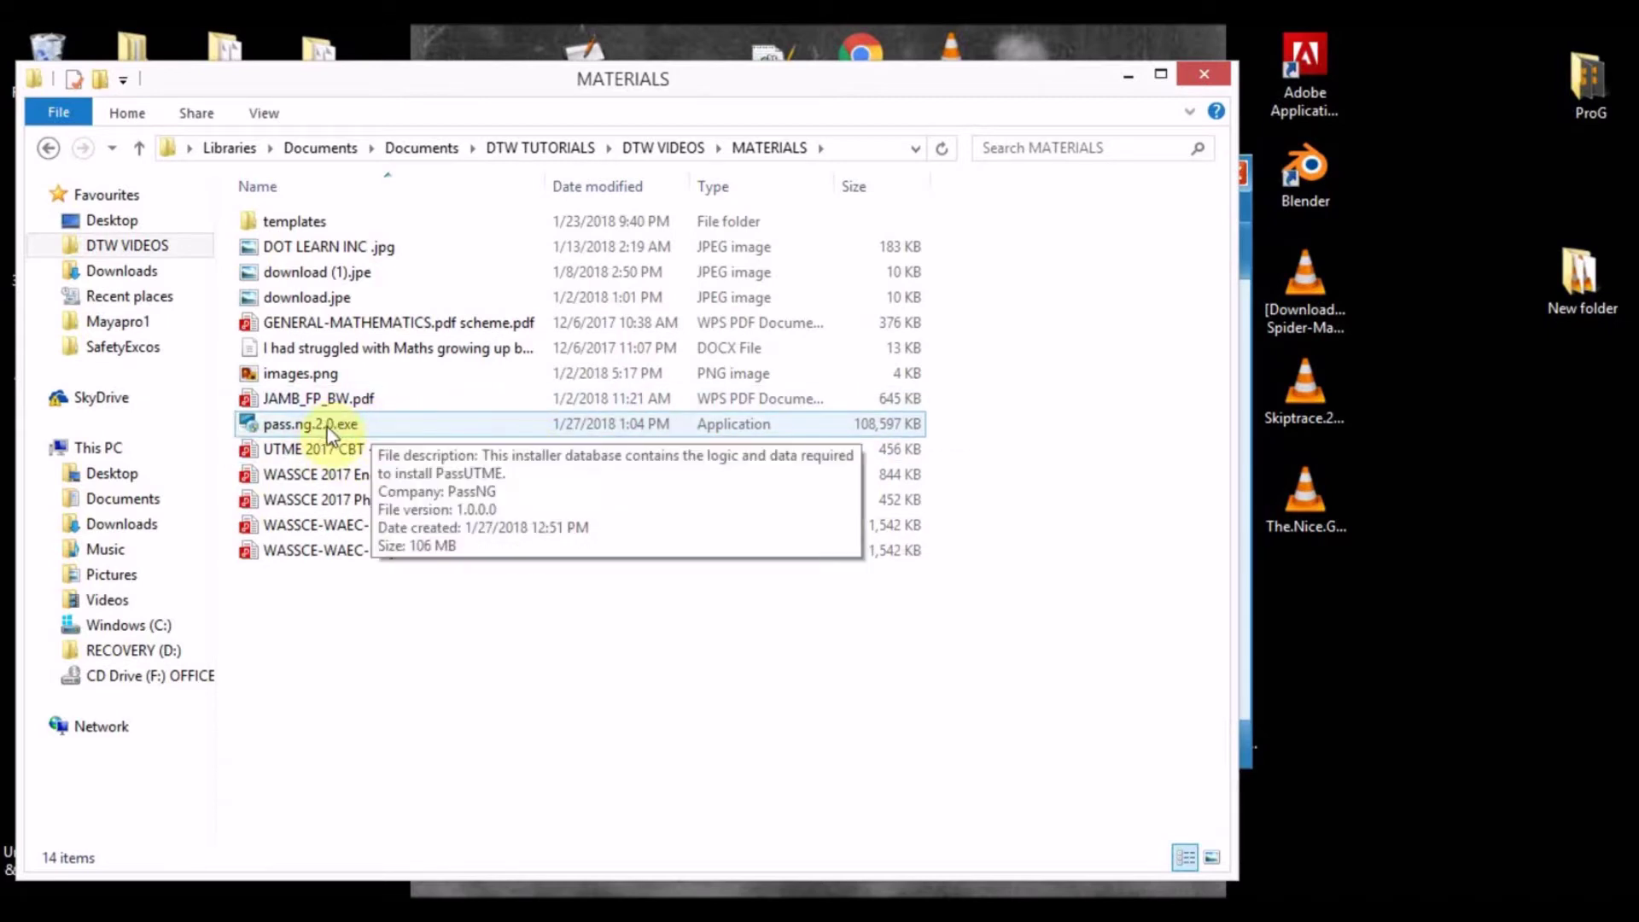
double_click(444, 427)
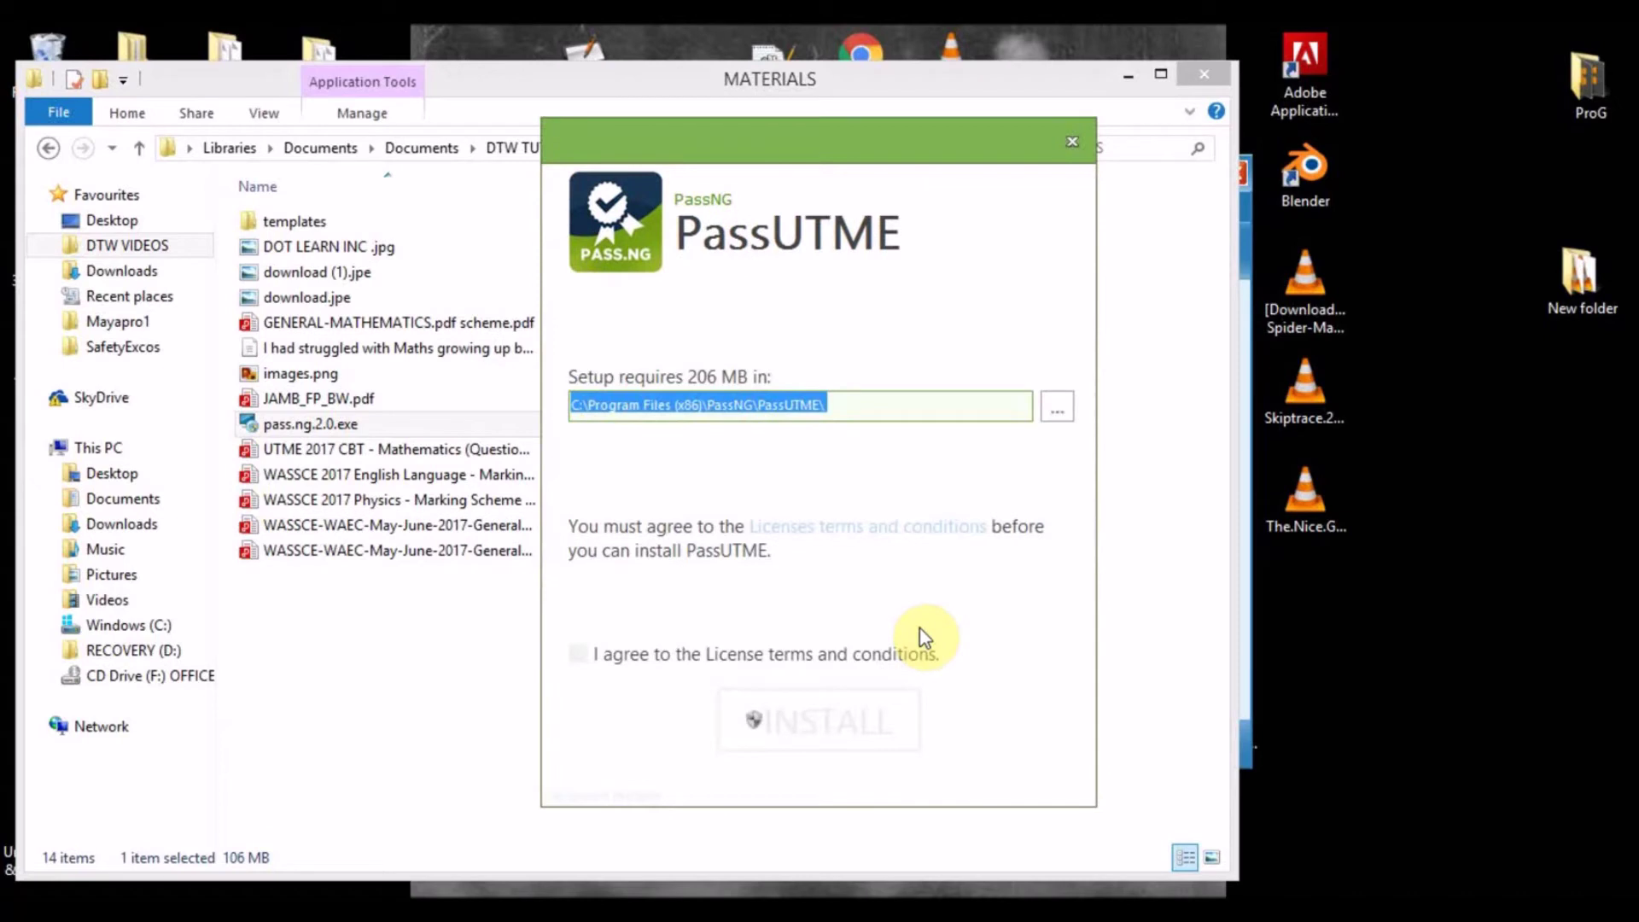
- Accept the licence terms, install PassUTME, and close the finished setup wizard
left_click(581, 657)
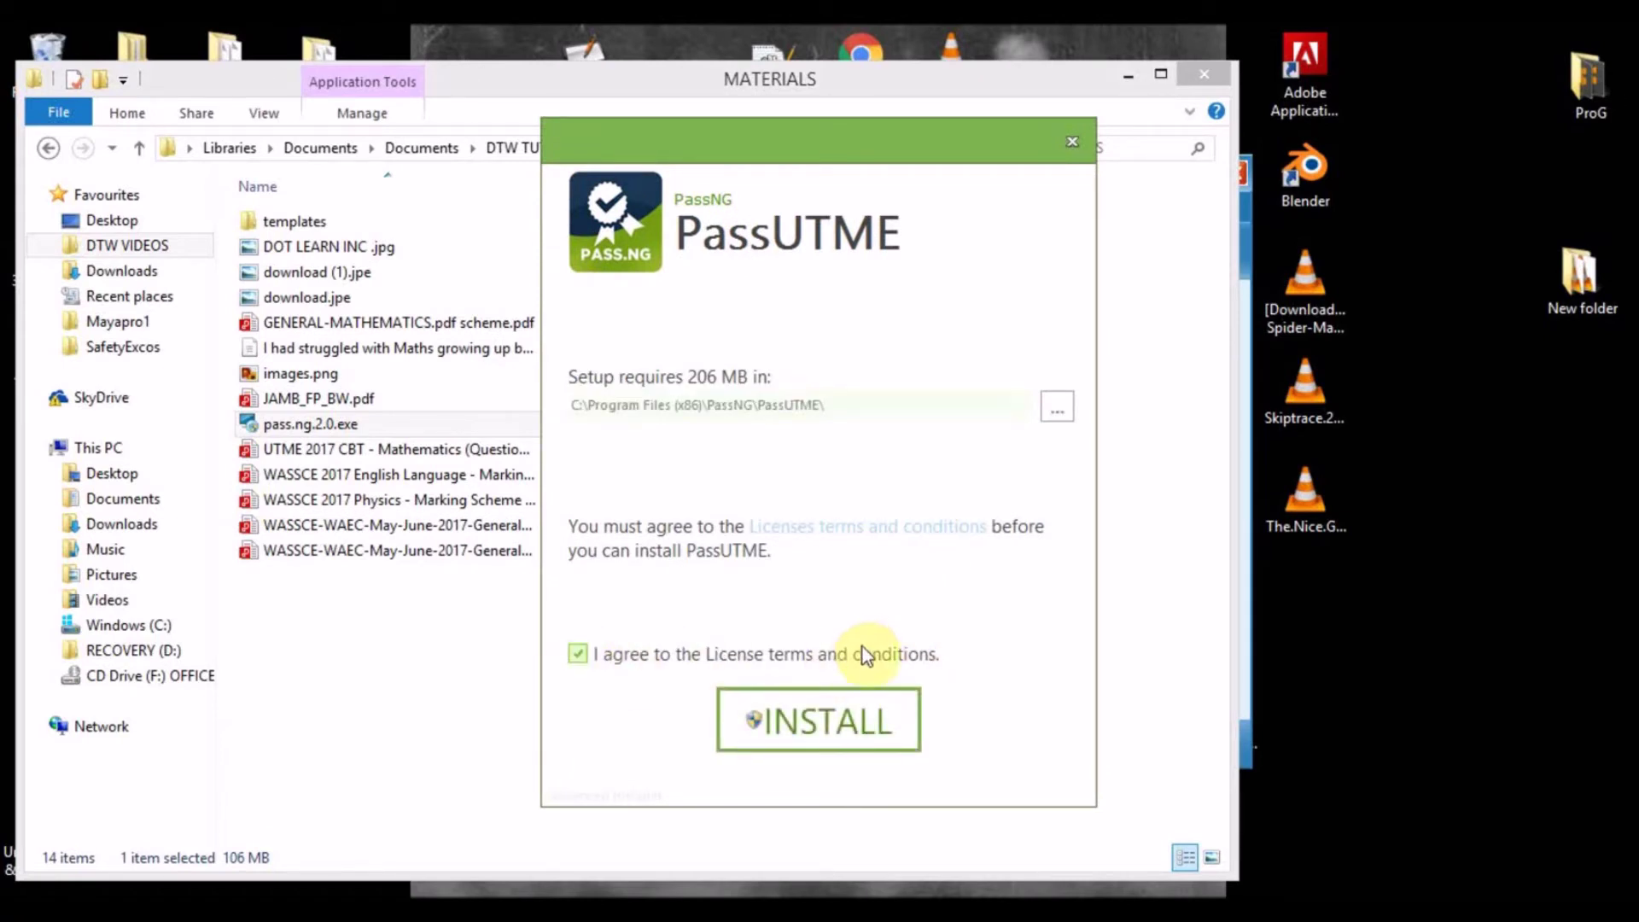
left_click(845, 727)
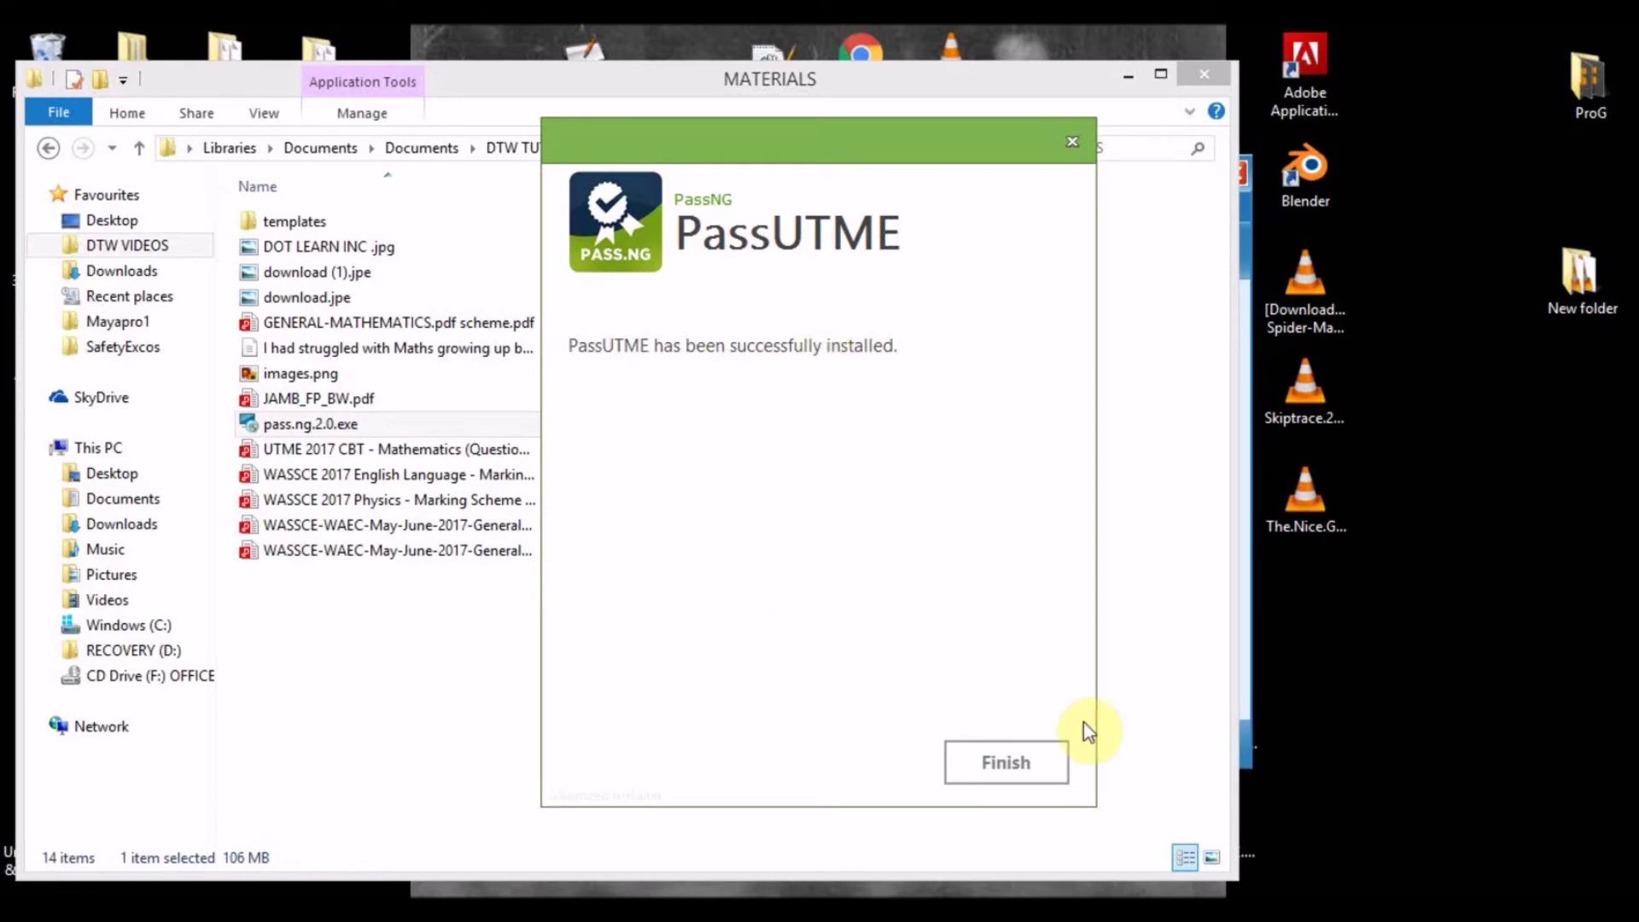
left_click(999, 764)
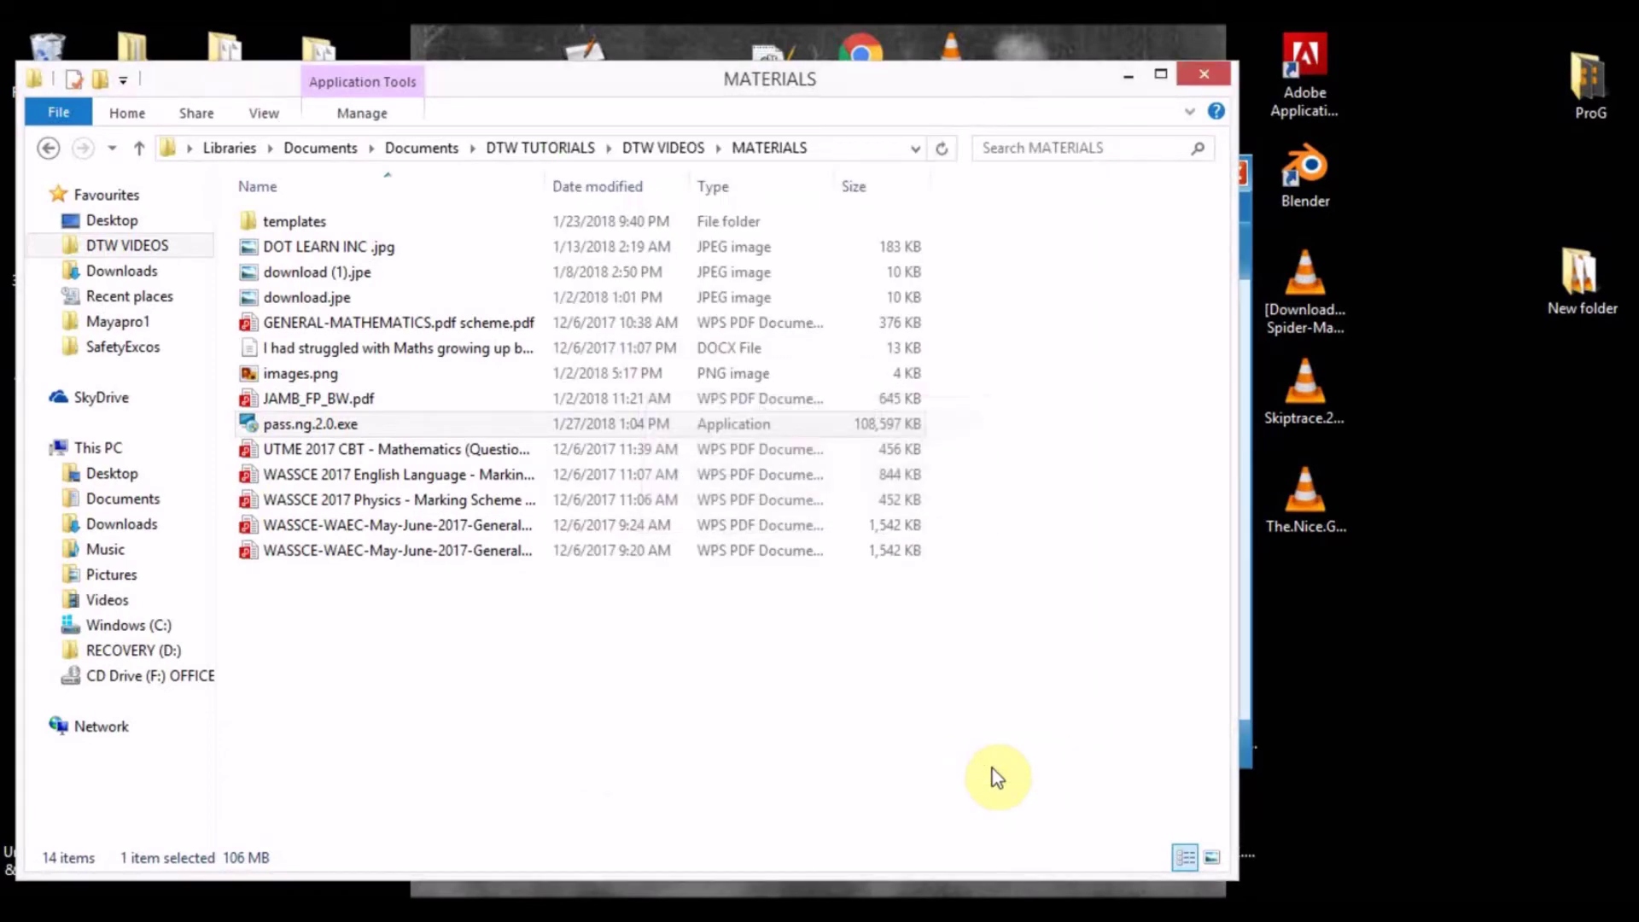
- Show the desktop and launch Pass.NG UTME from the PassUTME.exe shortcut
key("super+d")
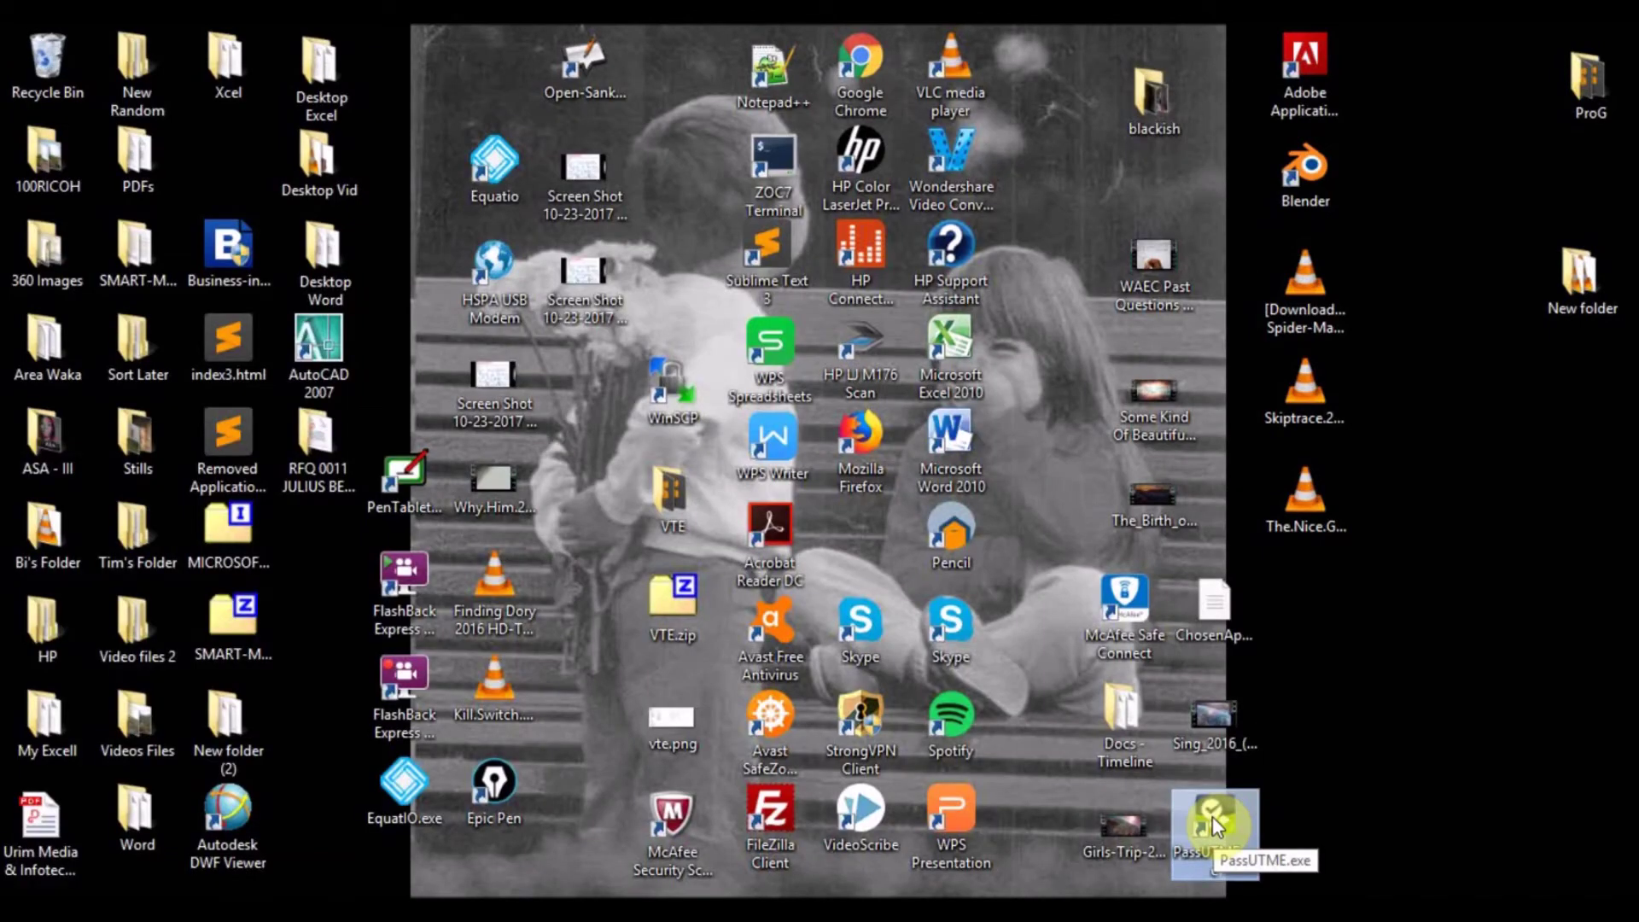
left_click(1213, 816)
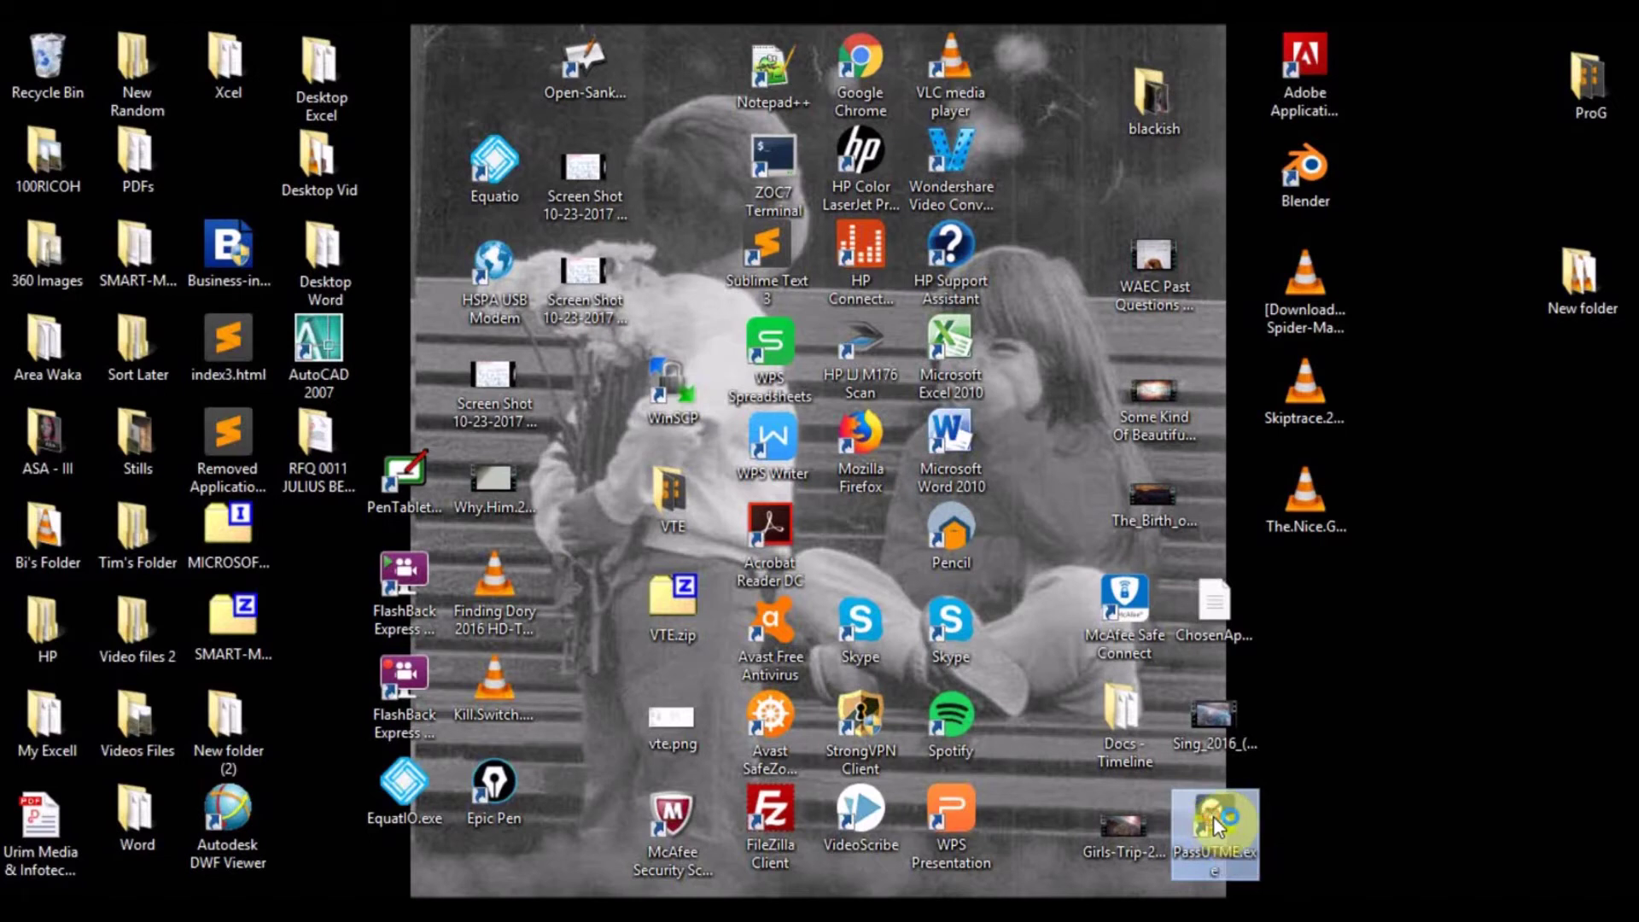
double_click(1213, 816)
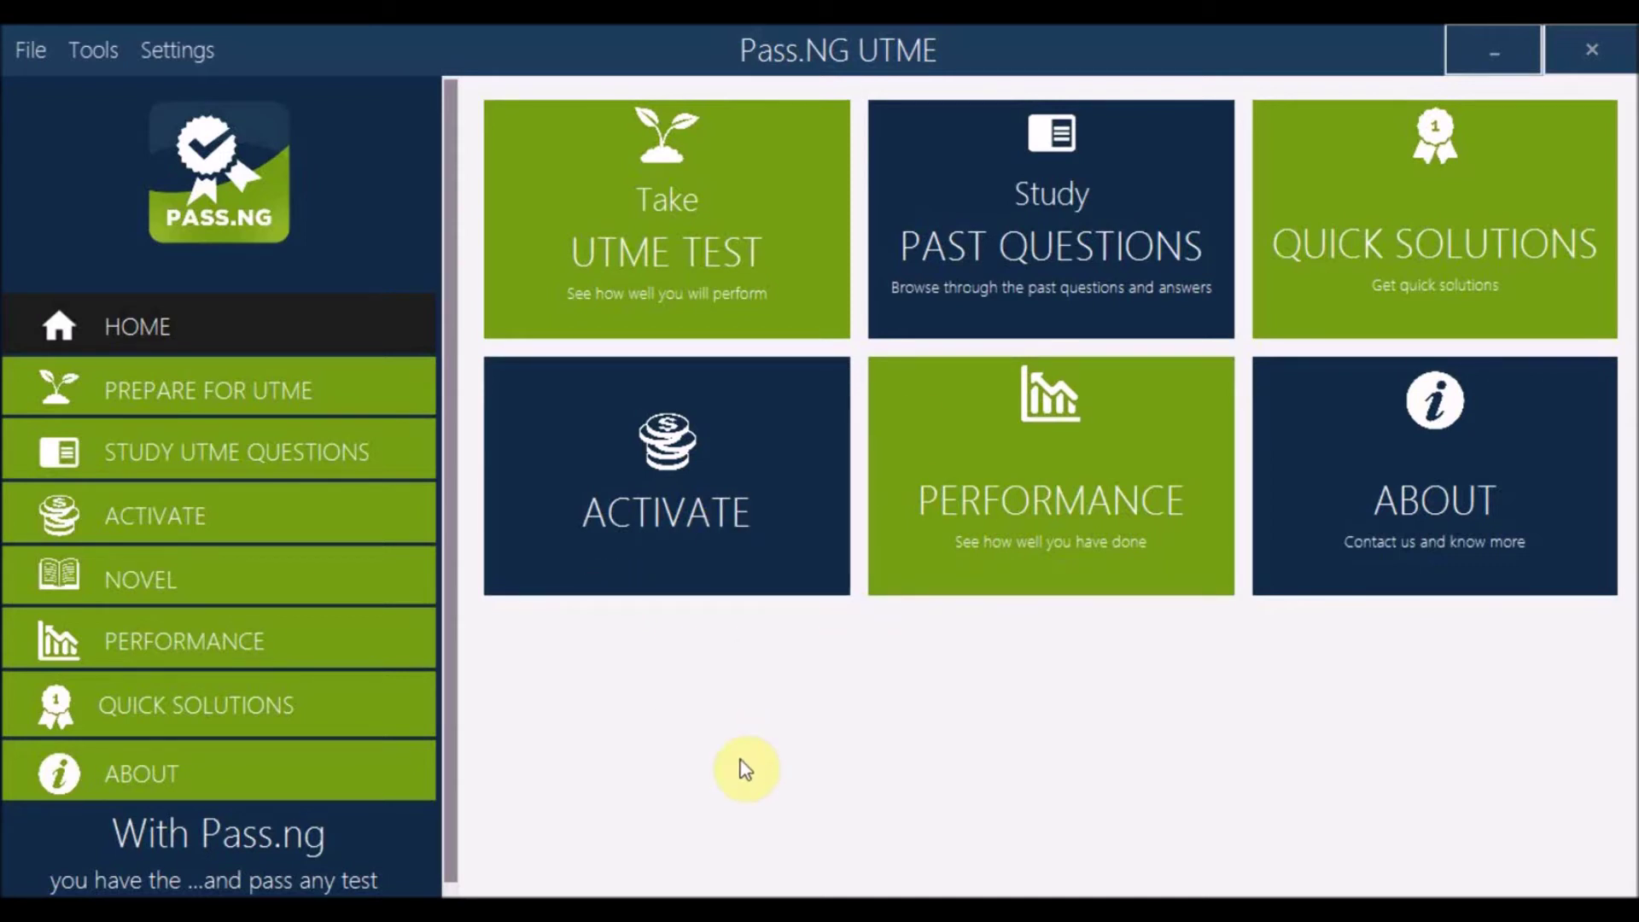
- Open the ACTIVATE page and scroll down to the Unique Access Code (UAC) box
left_click(685, 504)
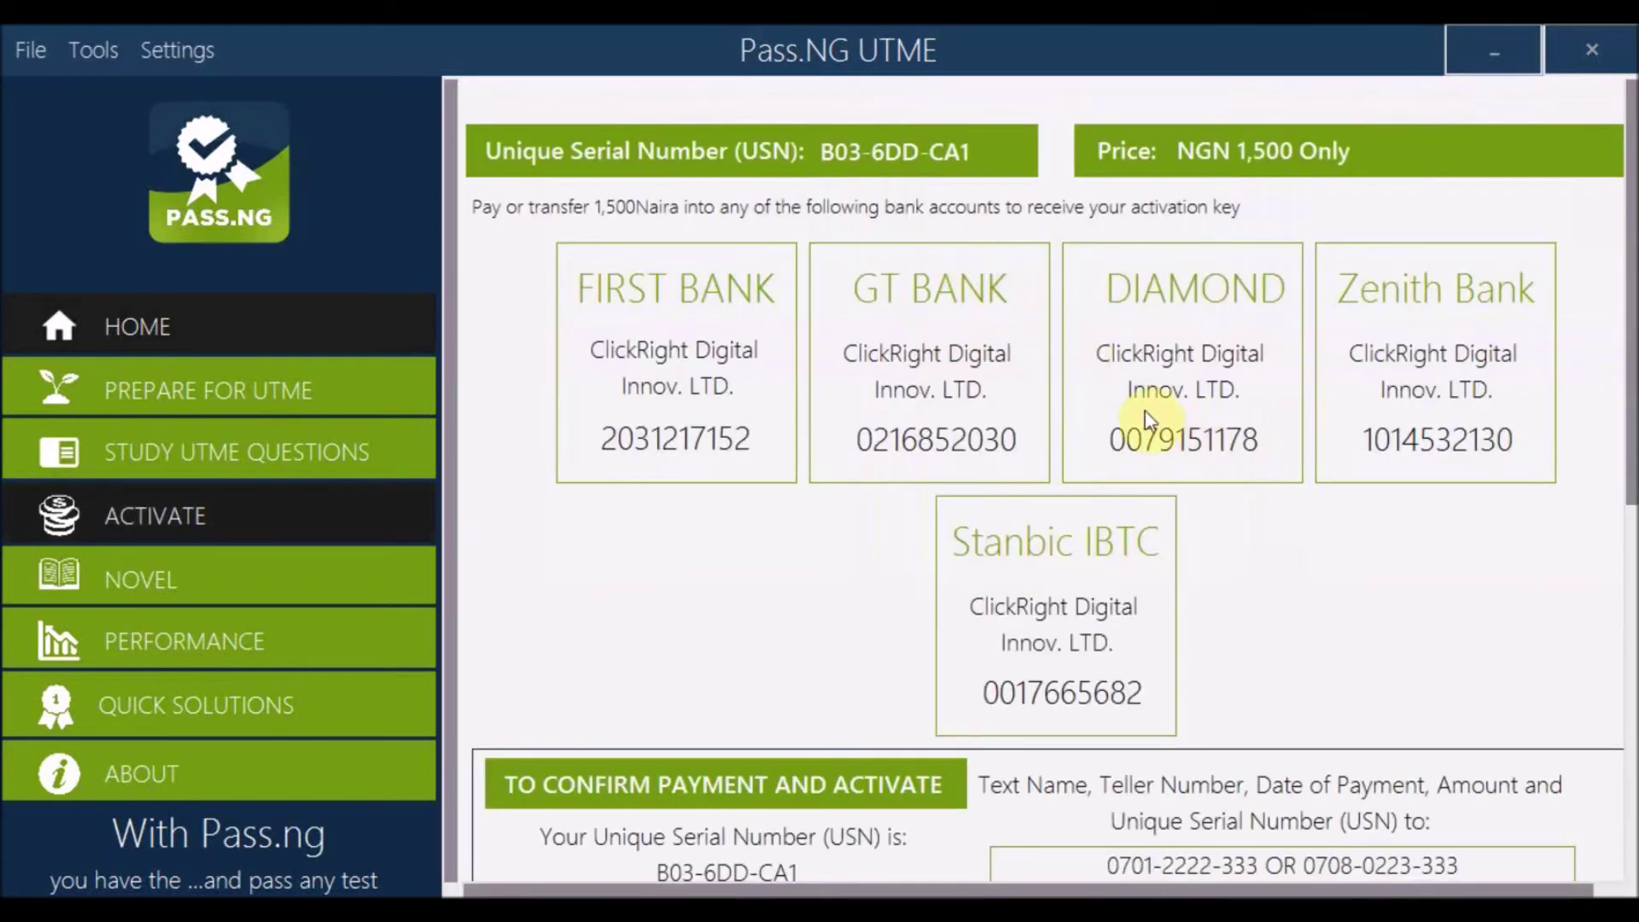
scroll(1358, 453, "down", 3)
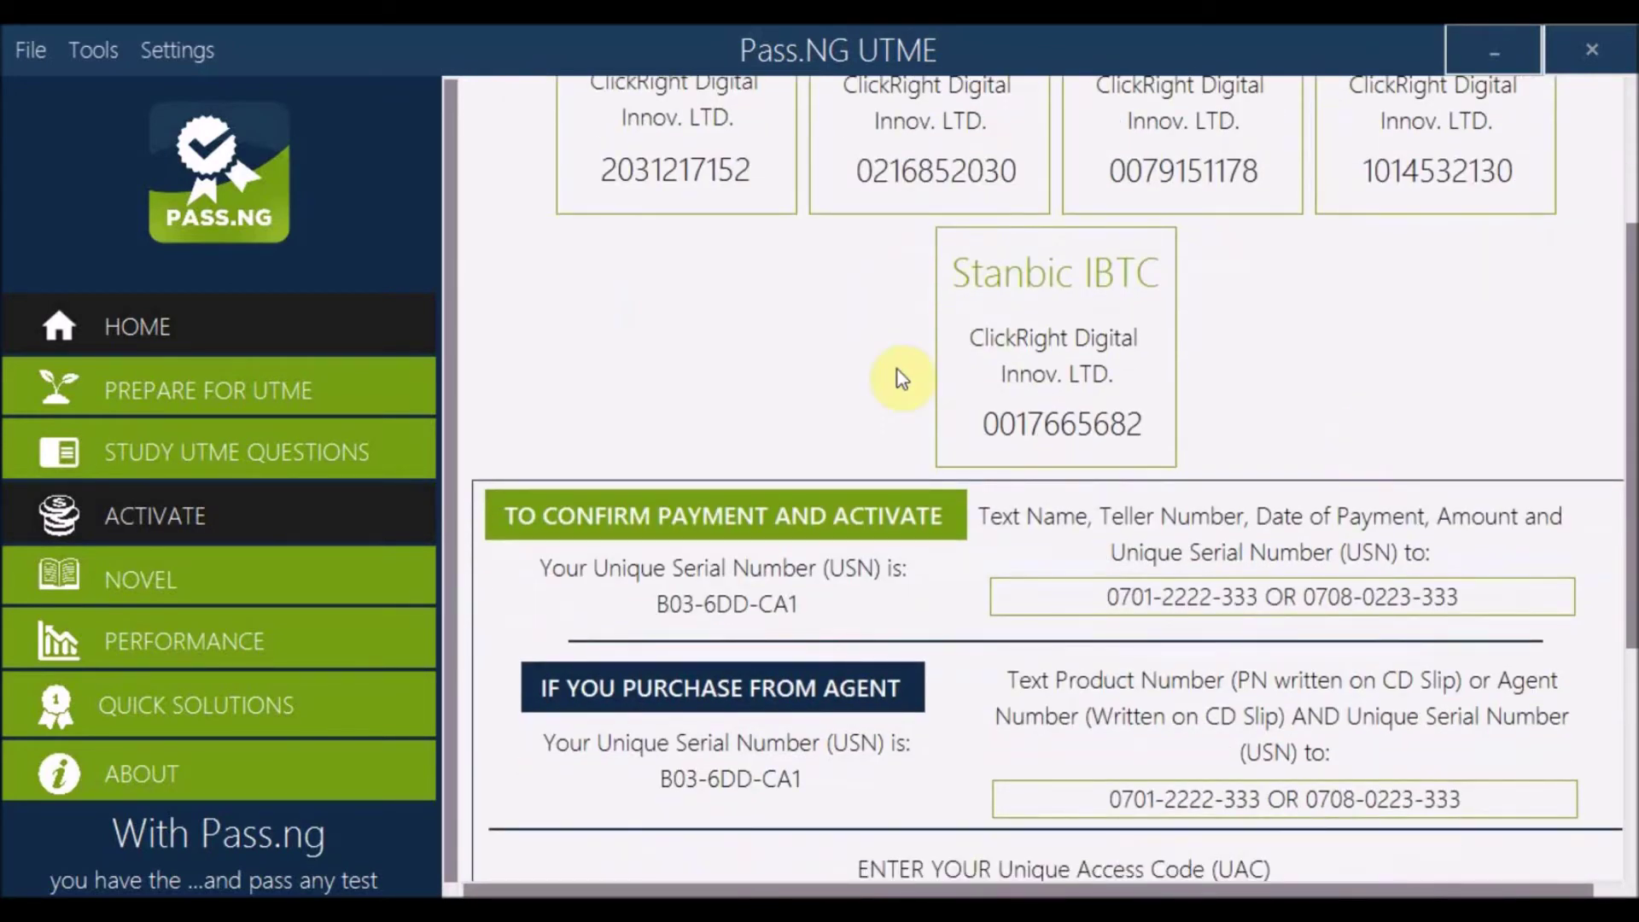
scroll(898, 371, "down", 1)
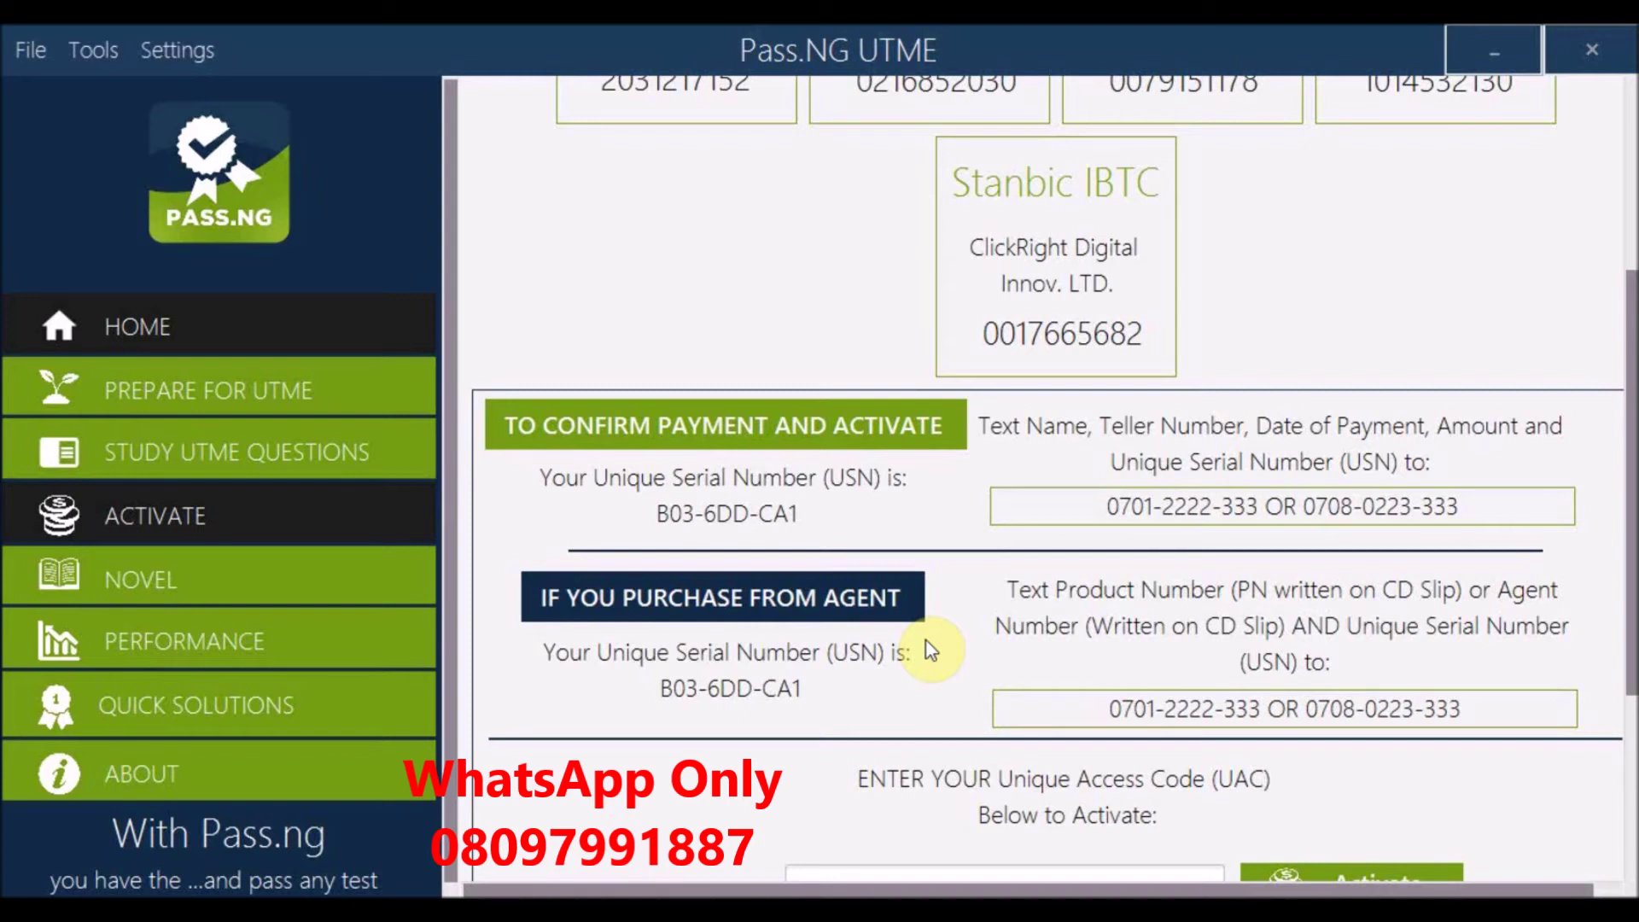
scroll(929, 649, "down", 1)
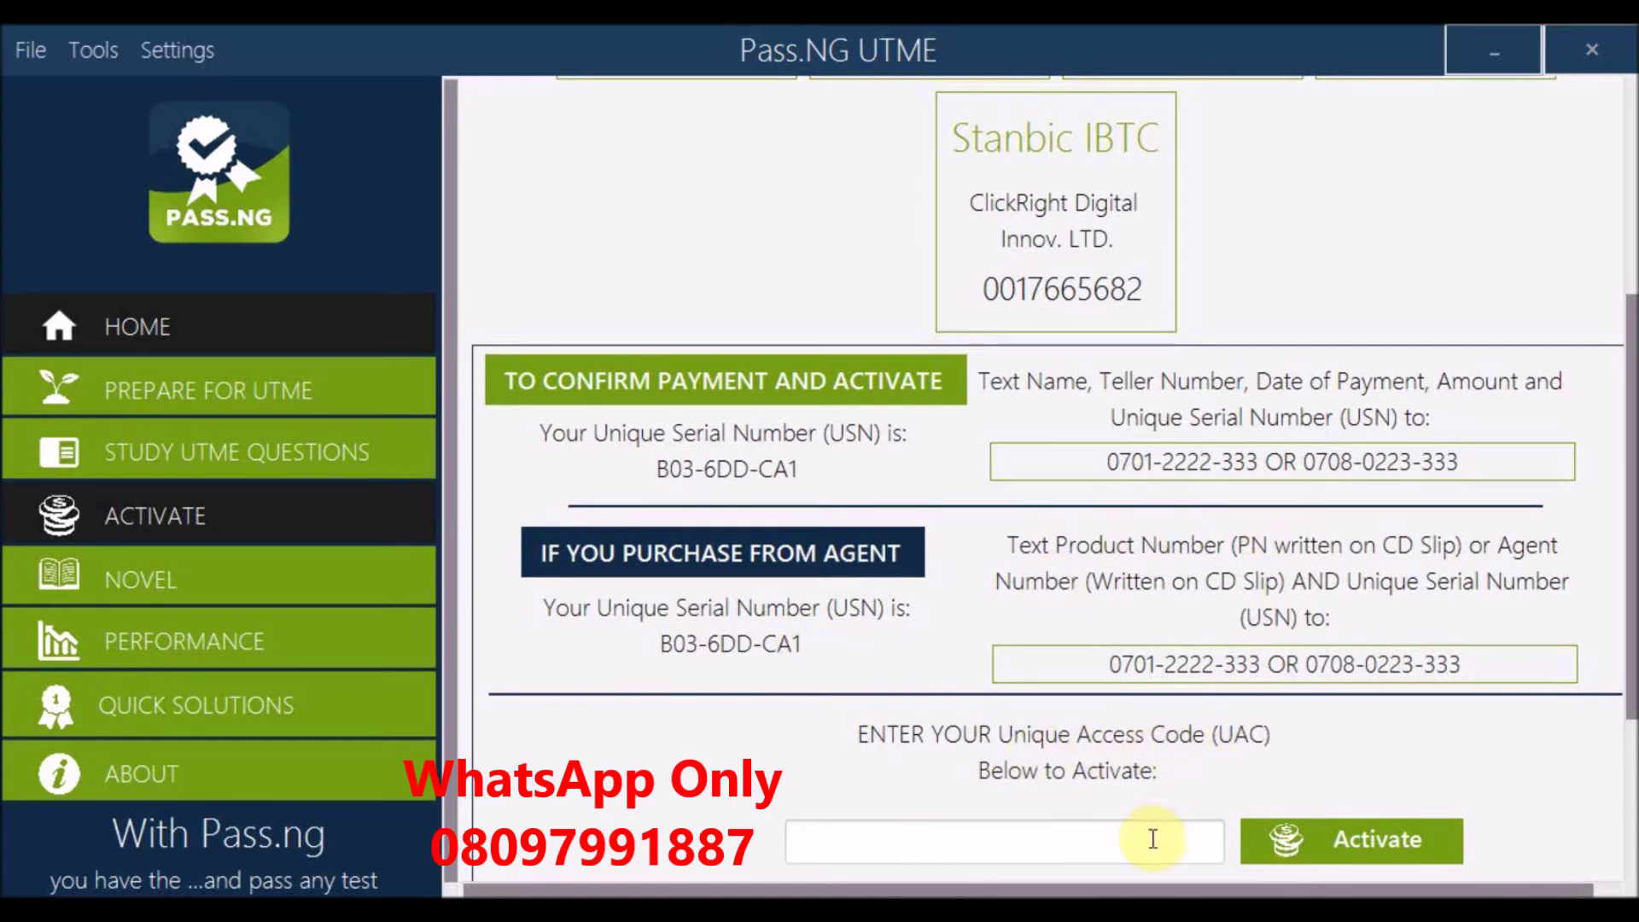
- Paste the unique access code, activate, dismiss the message, and recheck the Activate page
right_click(1110, 839)
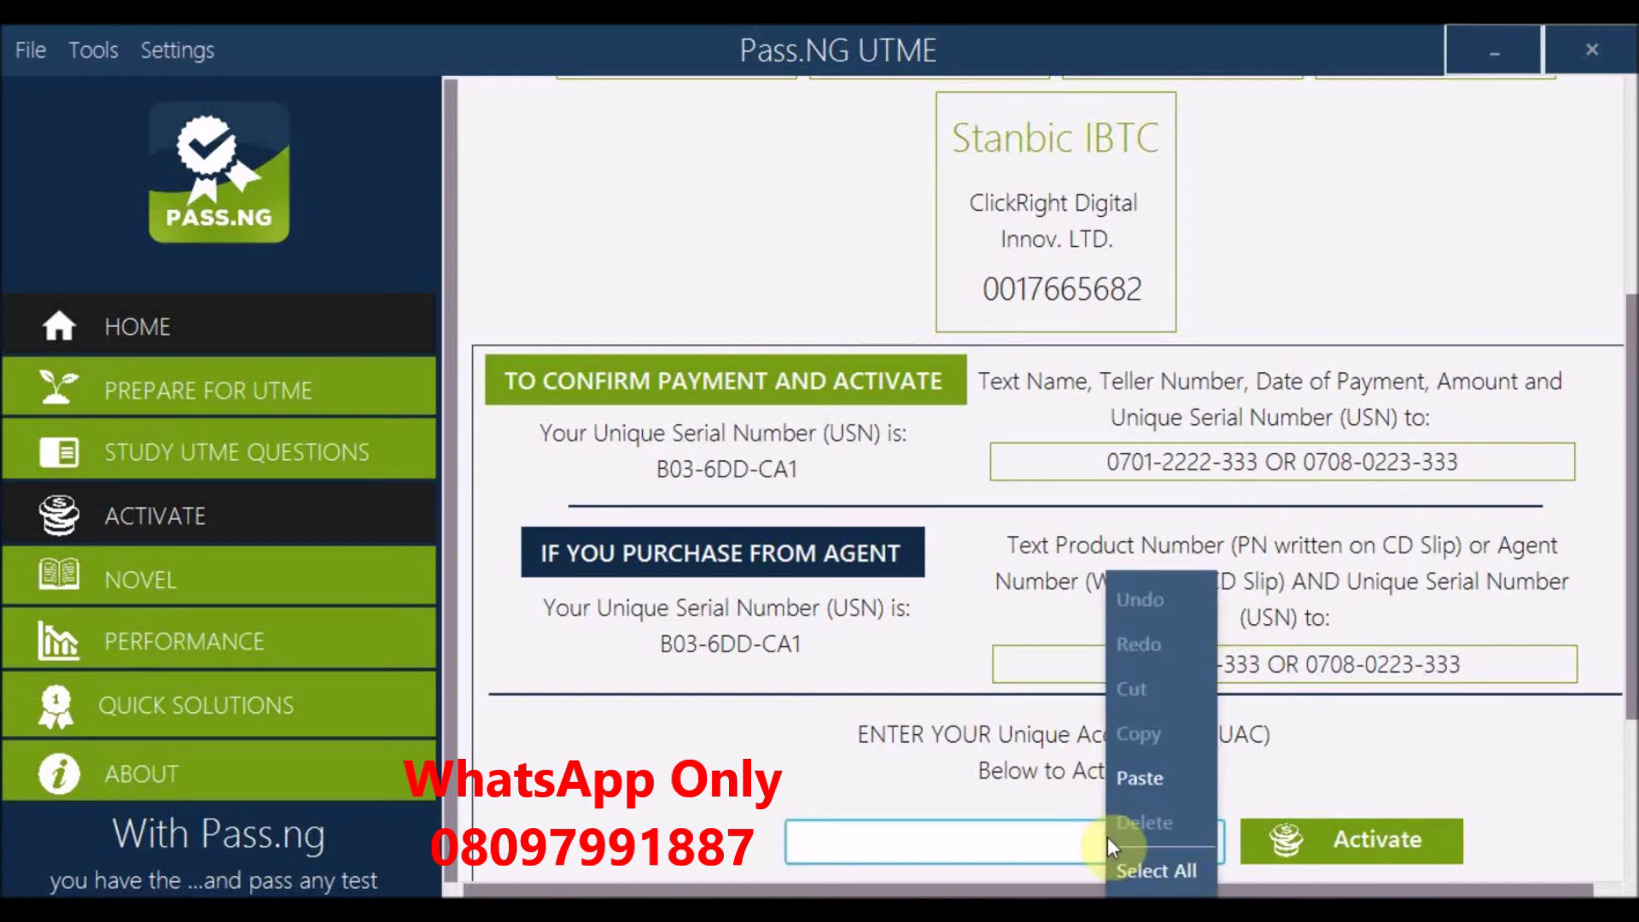
left_click(1136, 780)
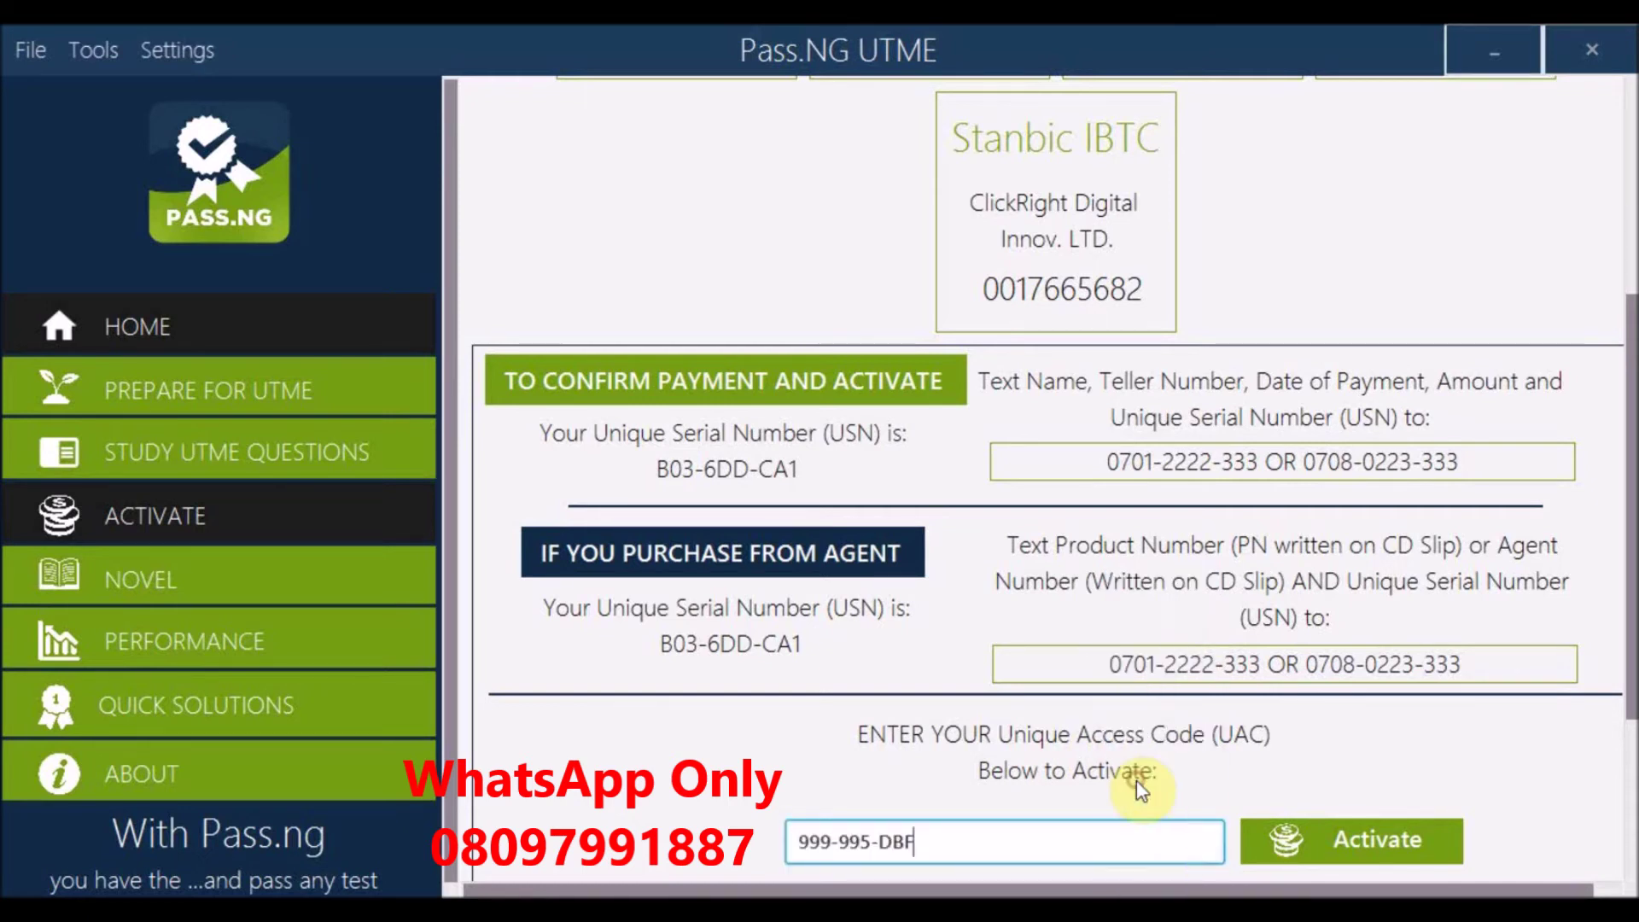
left_click(1364, 845)
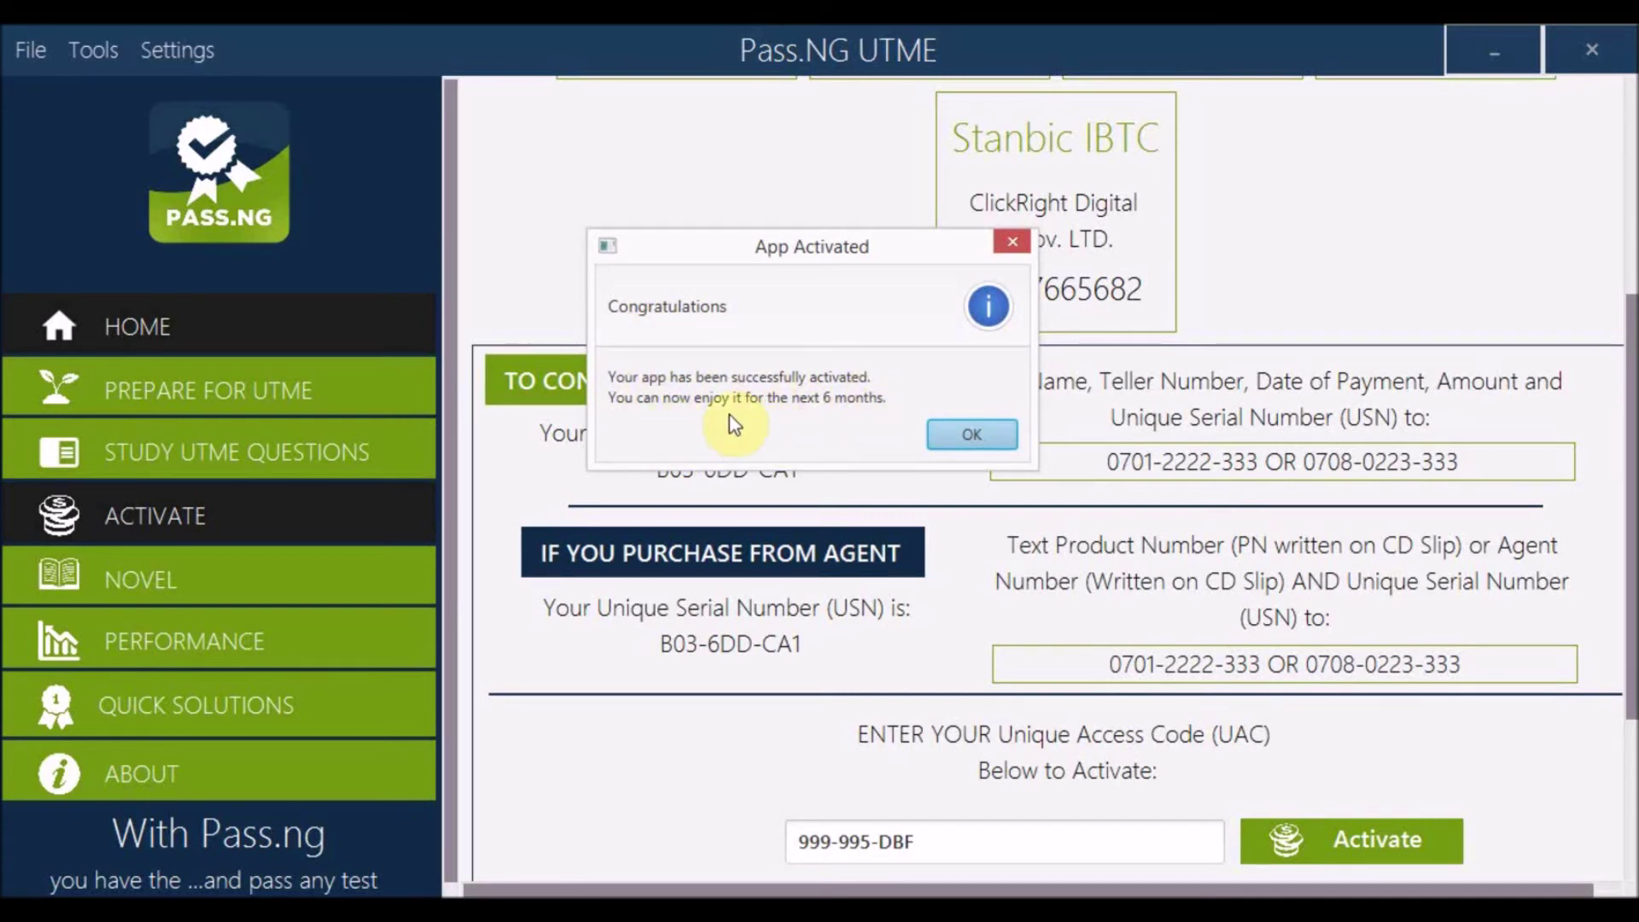
key("Return")
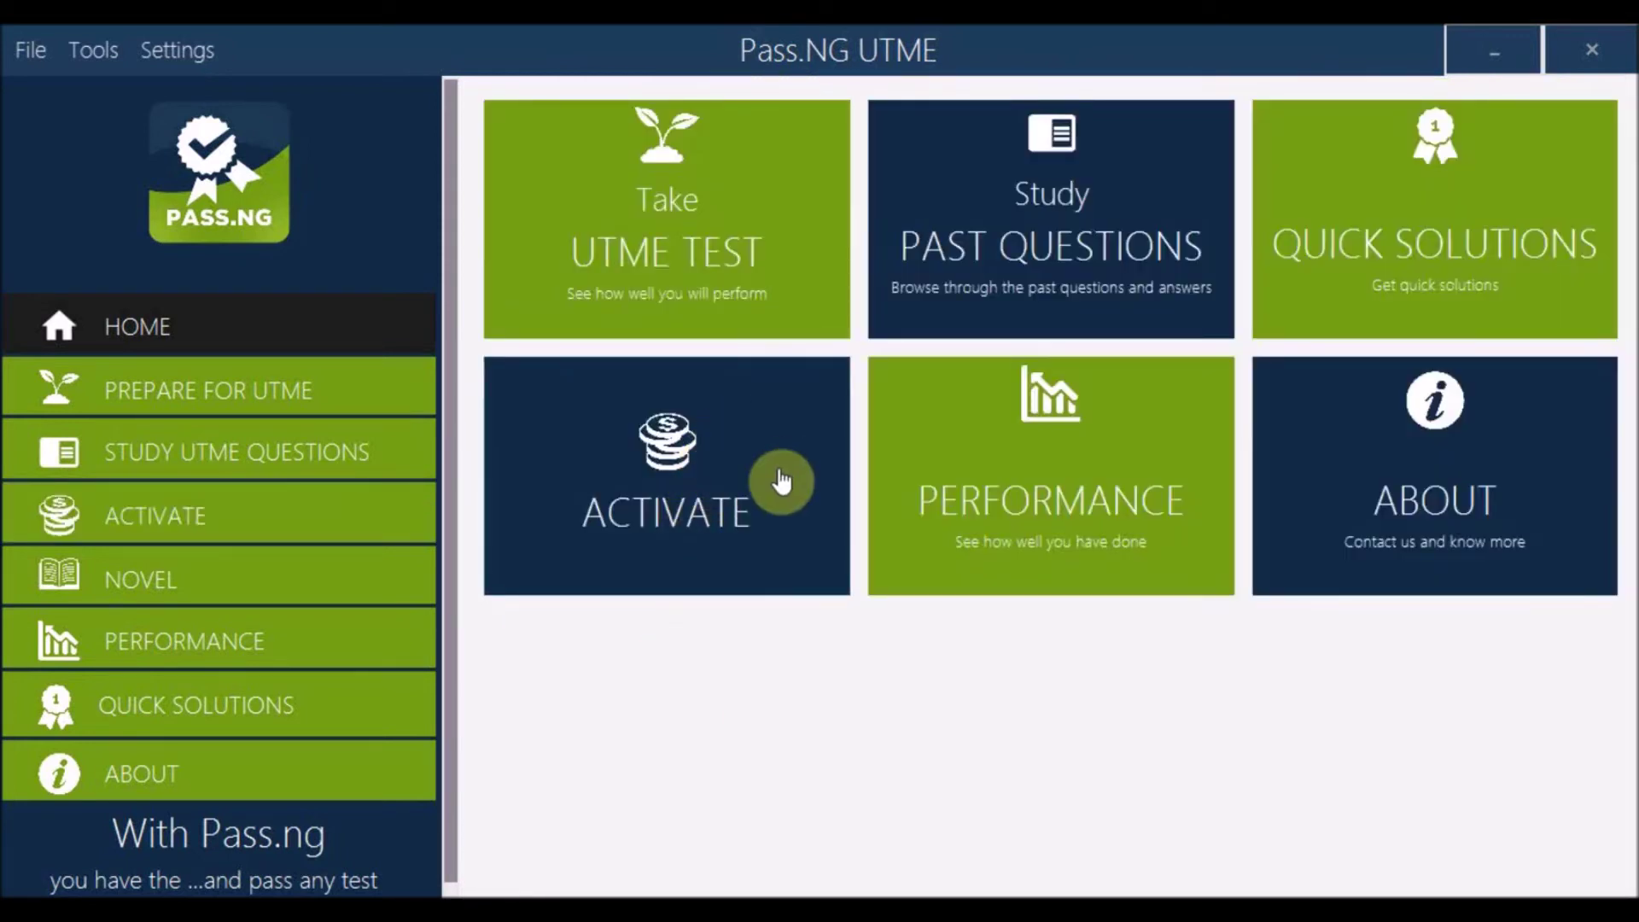
left_click(776, 439)
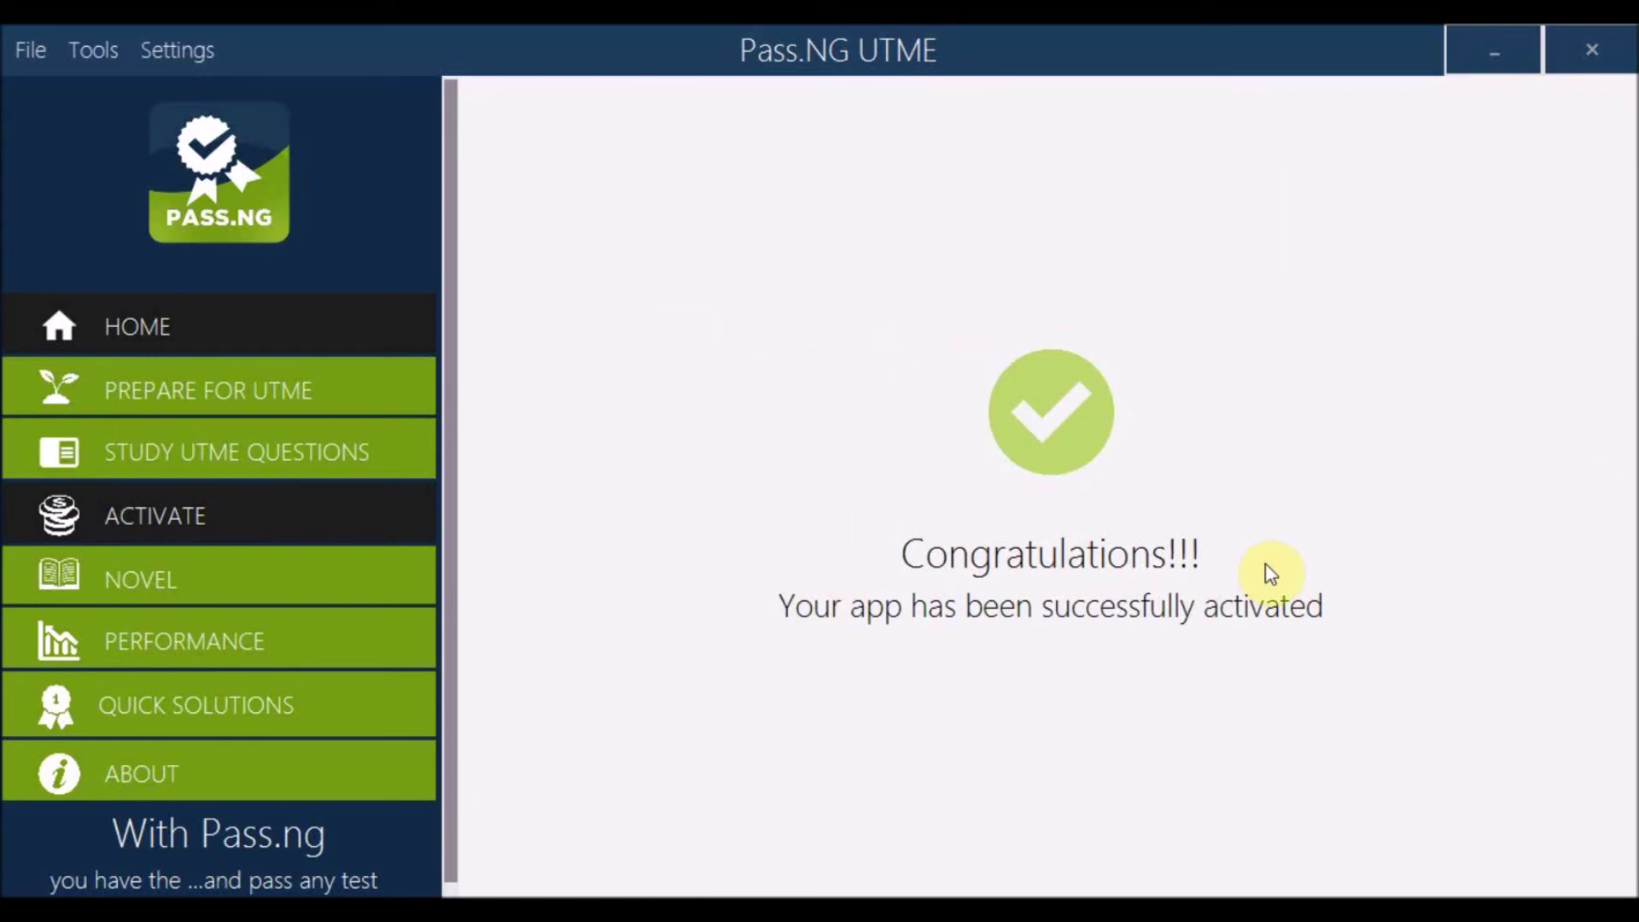